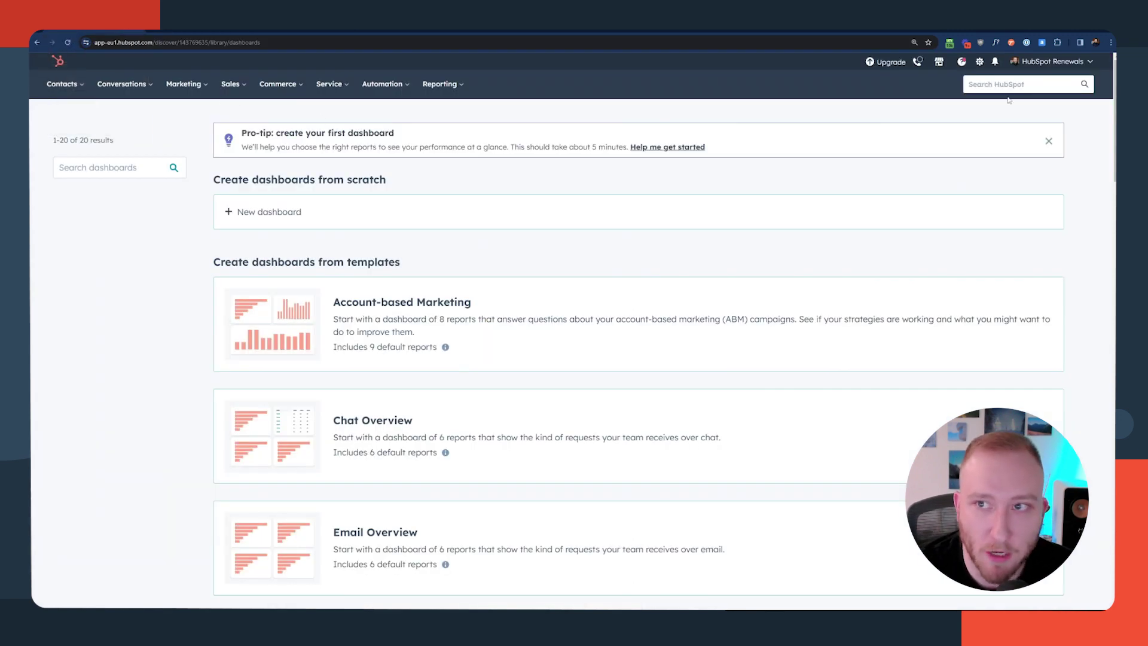
# - Find the Gong listing in HubSpot's App Marketplace and start installing the app
pyautogui.click(940, 62)
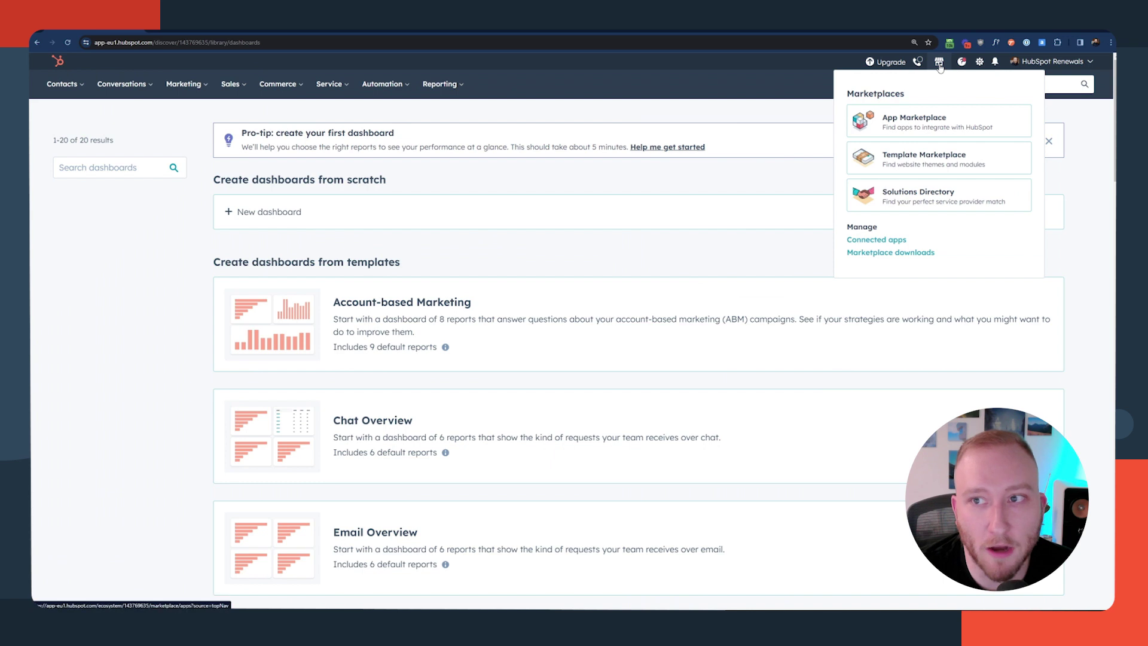
pyautogui.click(945, 118)
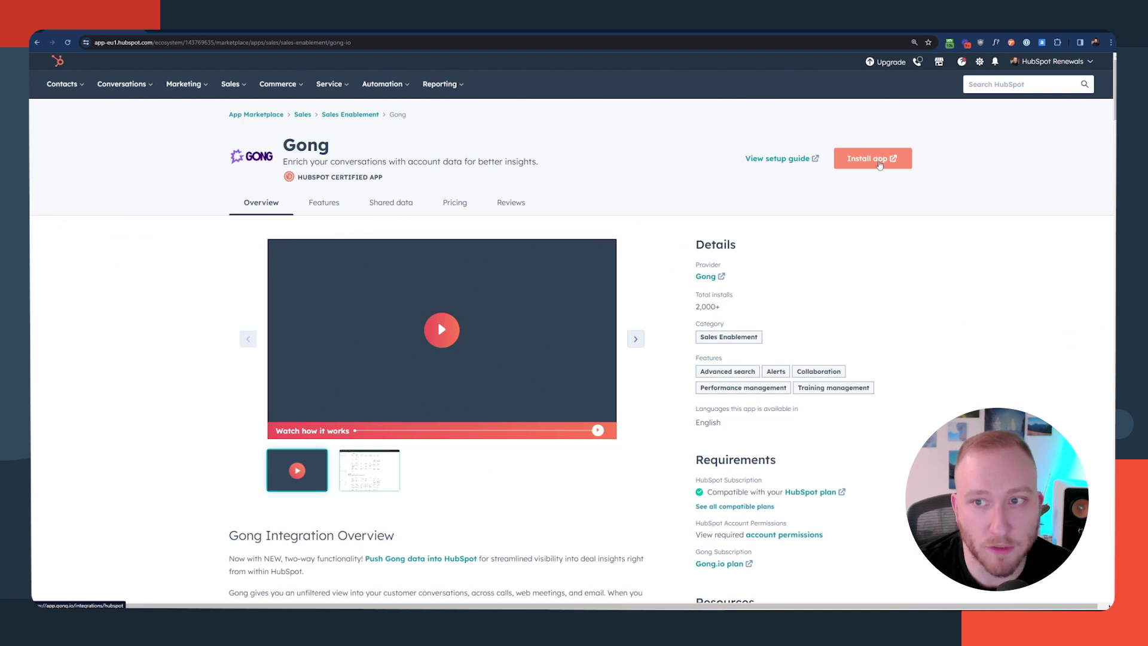
pyautogui.click(876, 161)
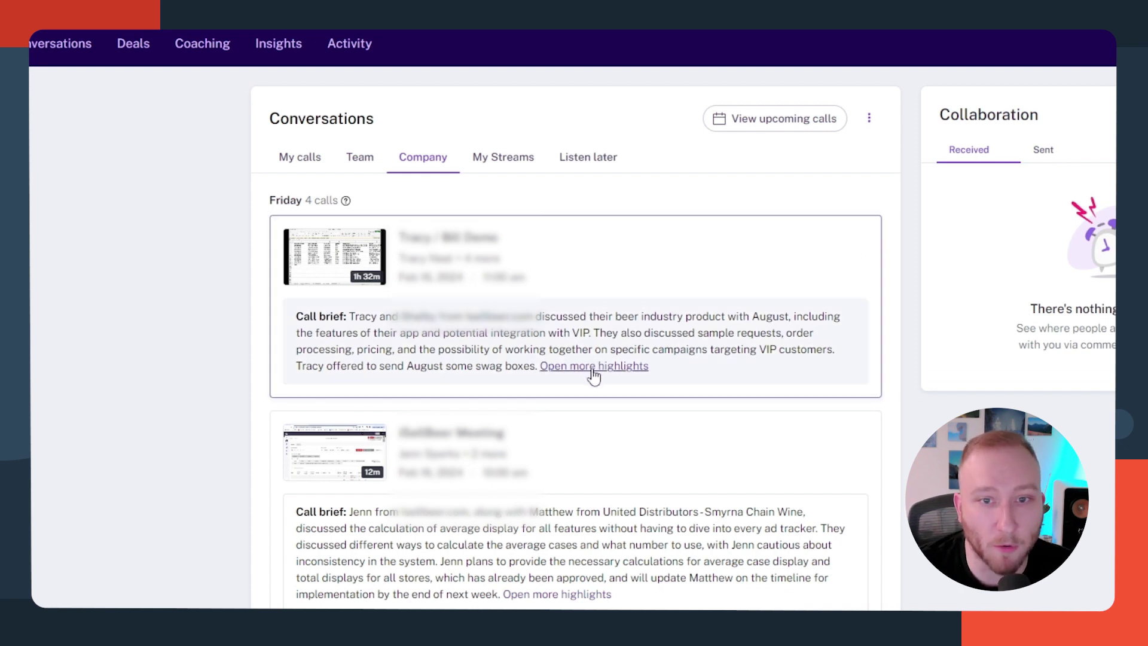
pyautogui.click(650, 371)
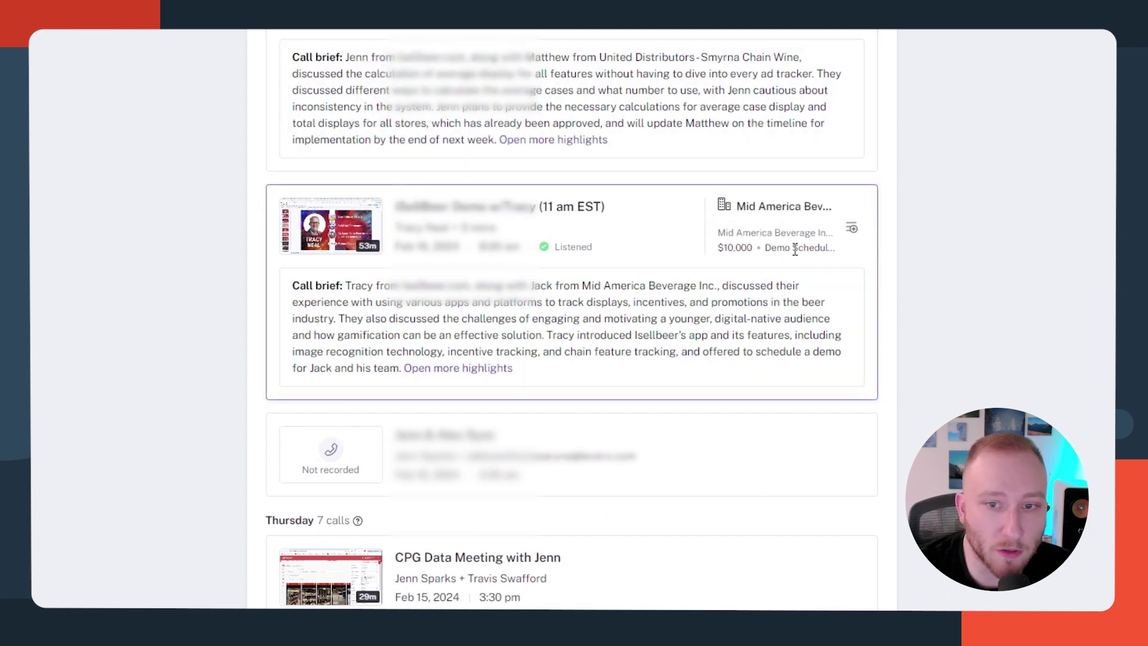
# - Open full highlights for the Mid America Beverage demo call and view its topic Outline
pyautogui.click(432, 376)
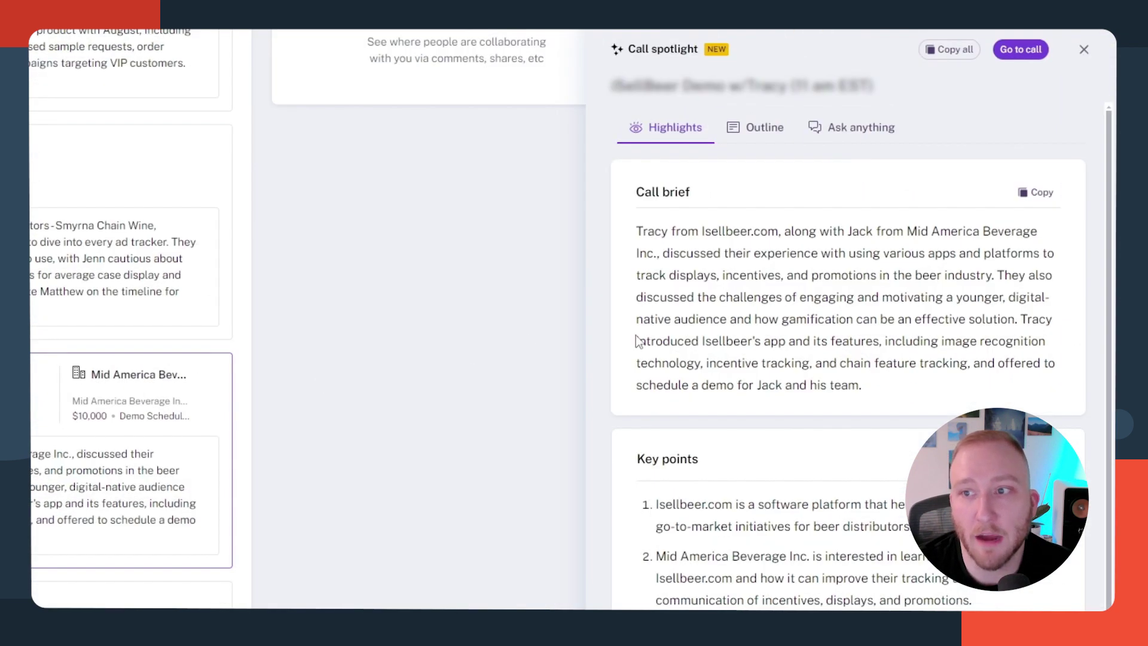
pyautogui.scroll(-7, 765, 296)
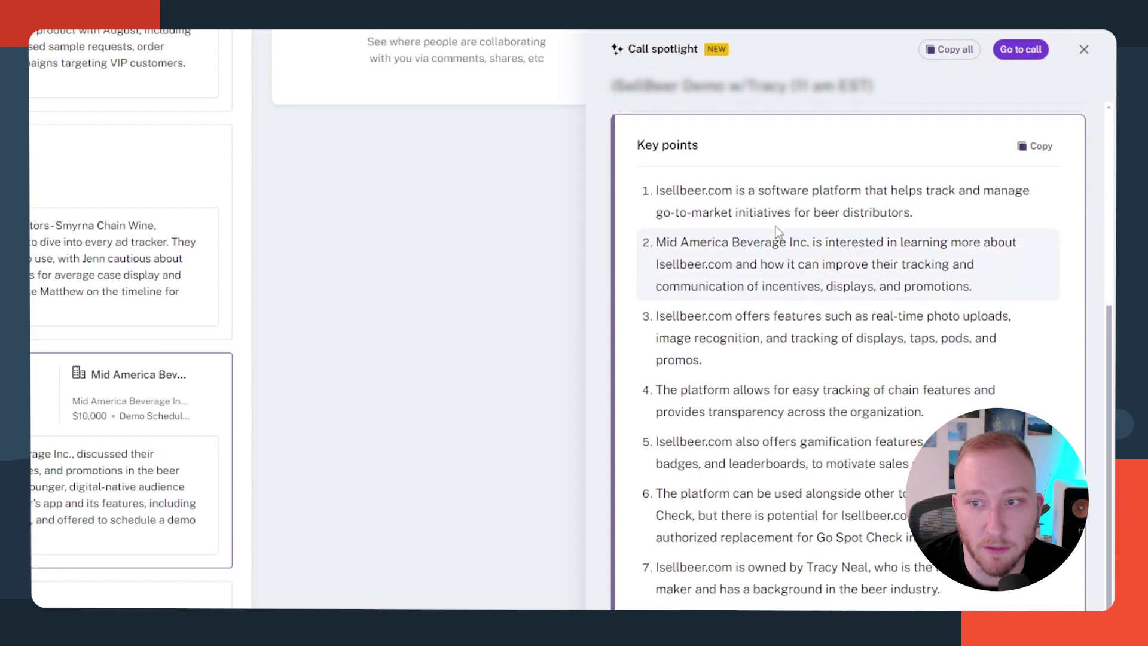
pyautogui.scroll(-1, 777, 418)
pyautogui.scroll(8, 780, 436)
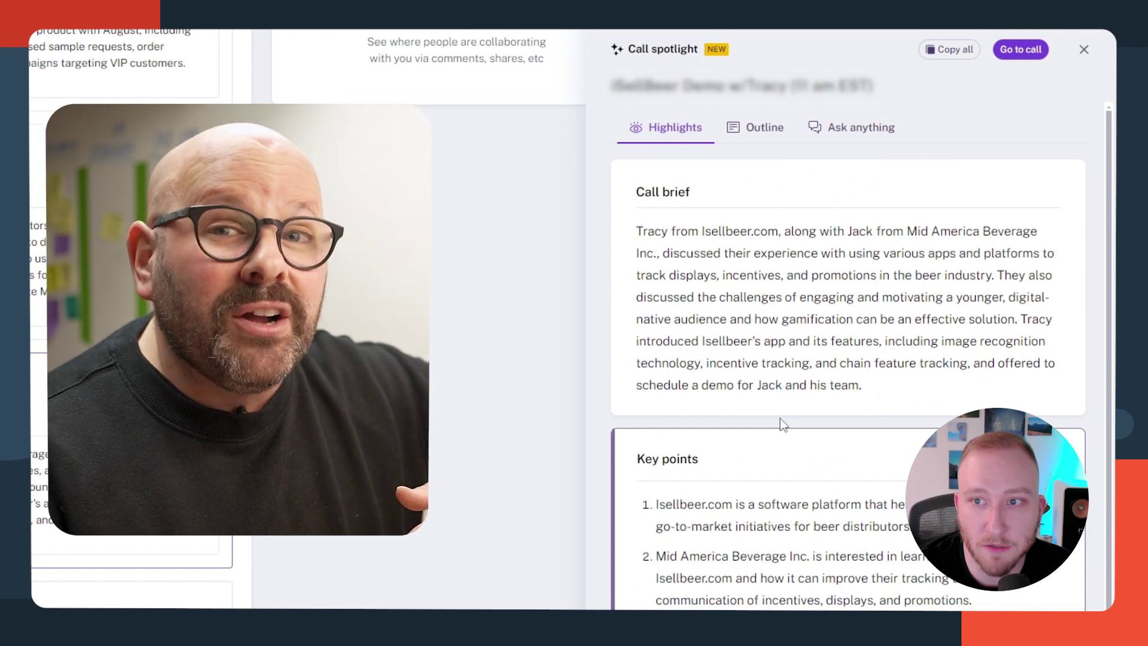
pyautogui.click(761, 130)
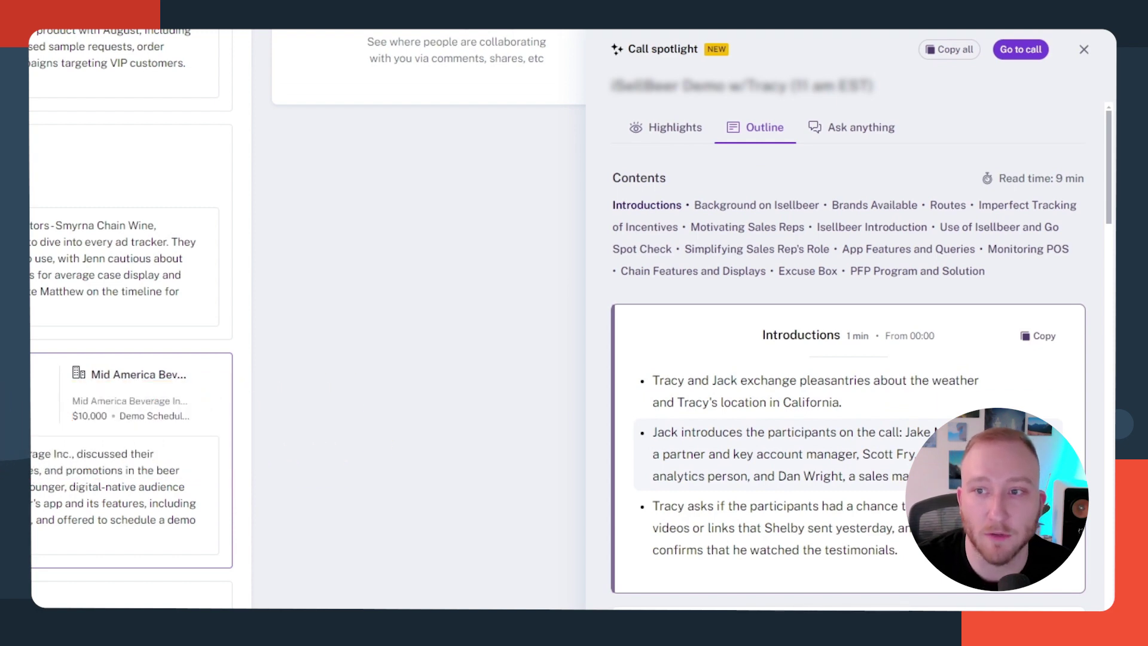
pyautogui.scroll(-6, 900, 331)
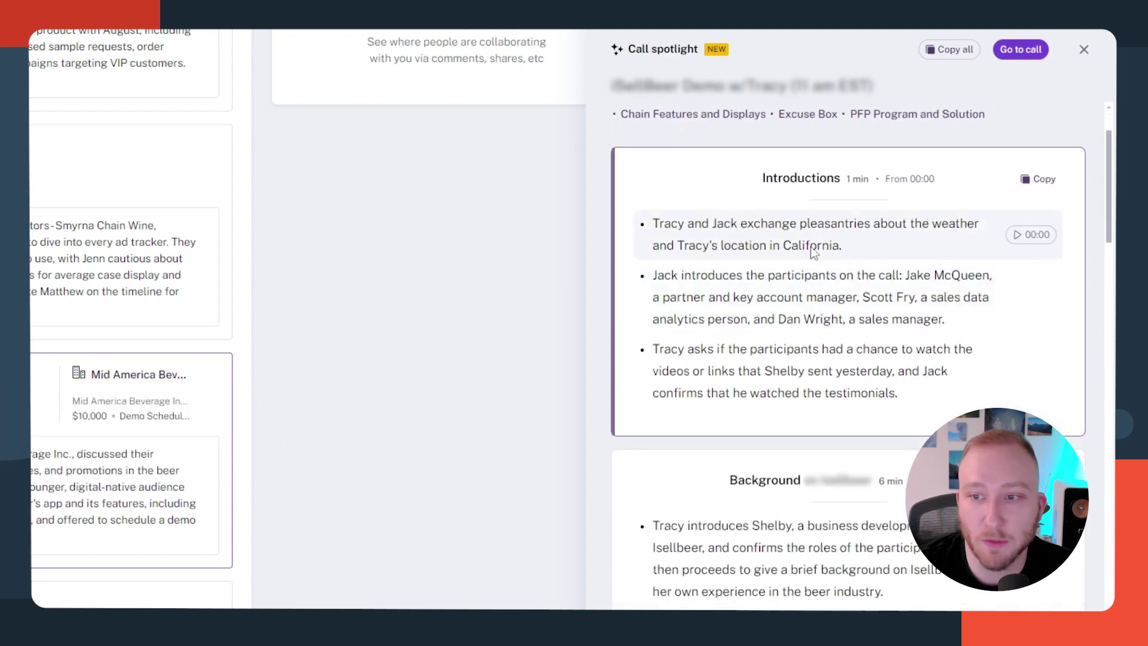
pyautogui.scroll(-10, 811, 261)
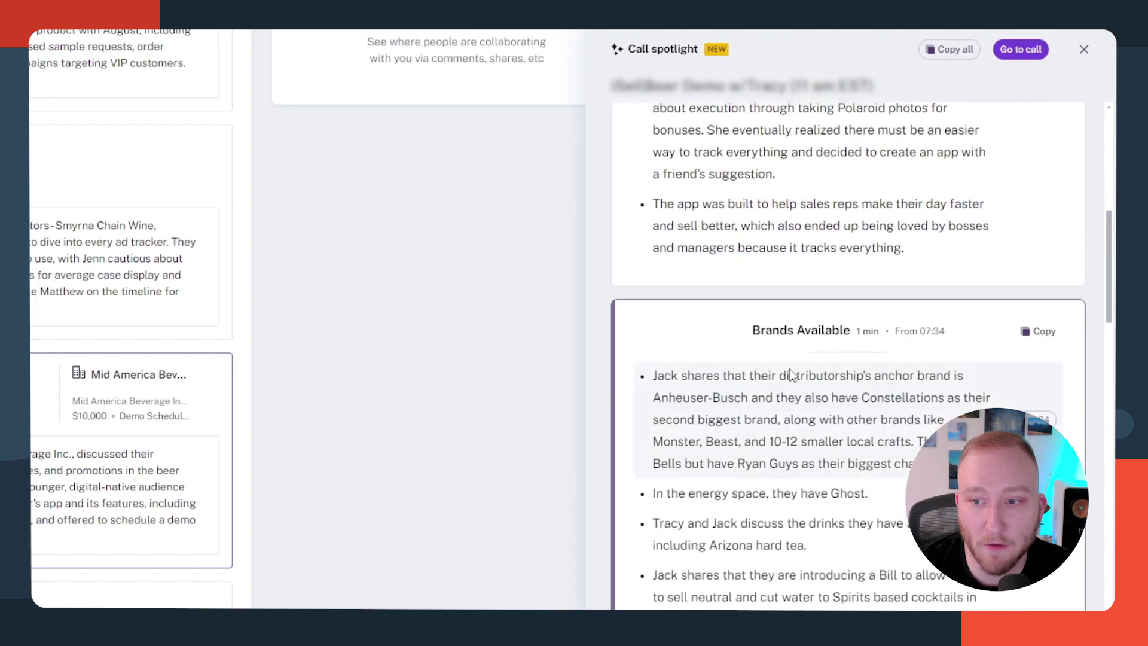
pyautogui.scroll(-15, 795, 420)
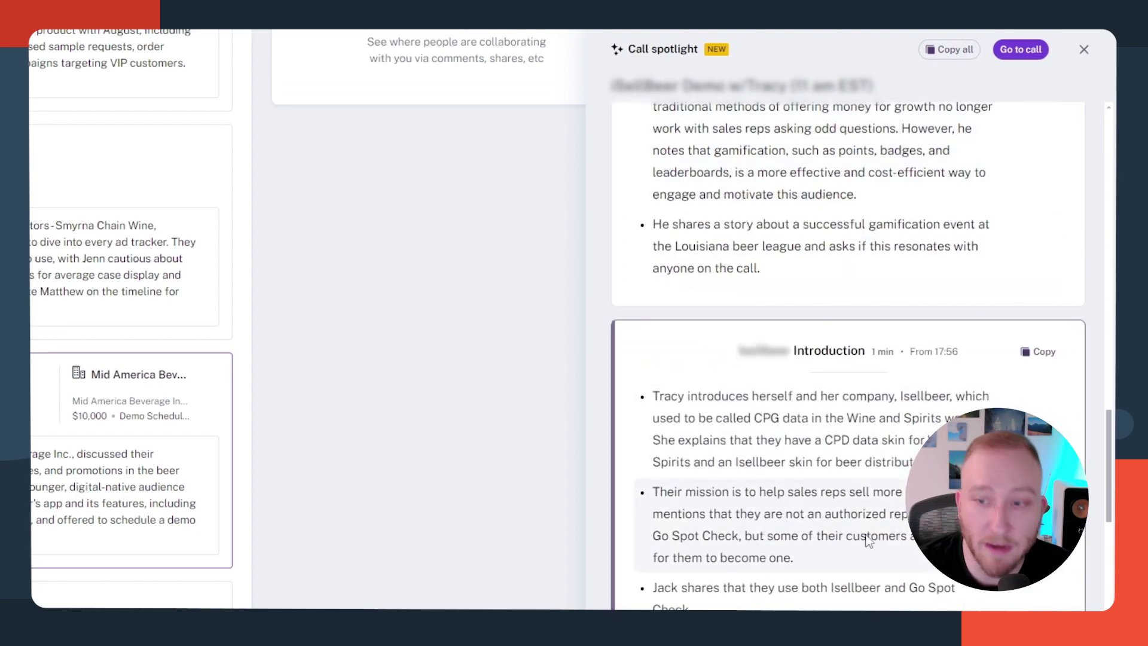
pyautogui.moveTo(889, 583)
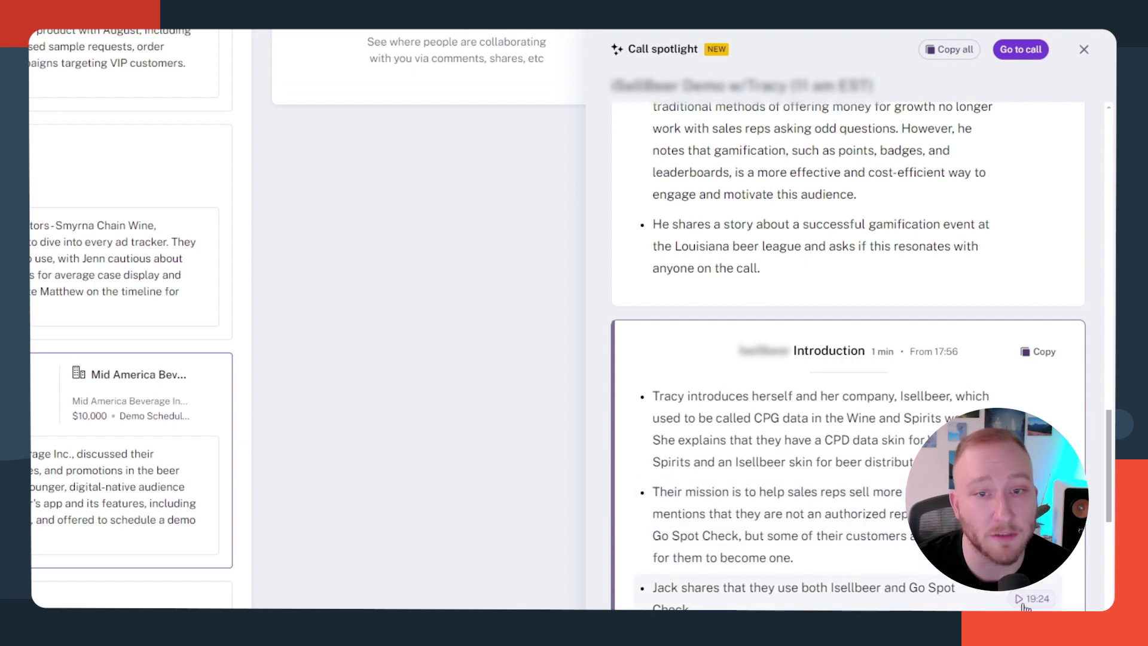
pyautogui.scroll(15, 876, 357)
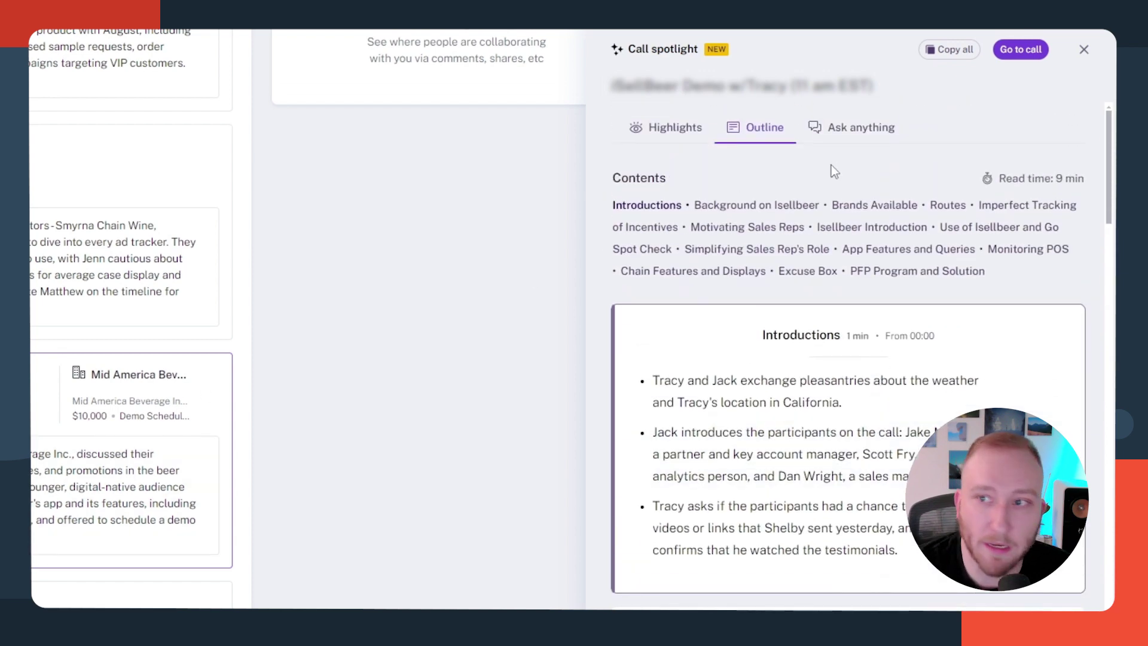
# - Open the demo call's recording page, switch to the transcript and dismiss the accuracy notice
pyautogui.click(1020, 50)
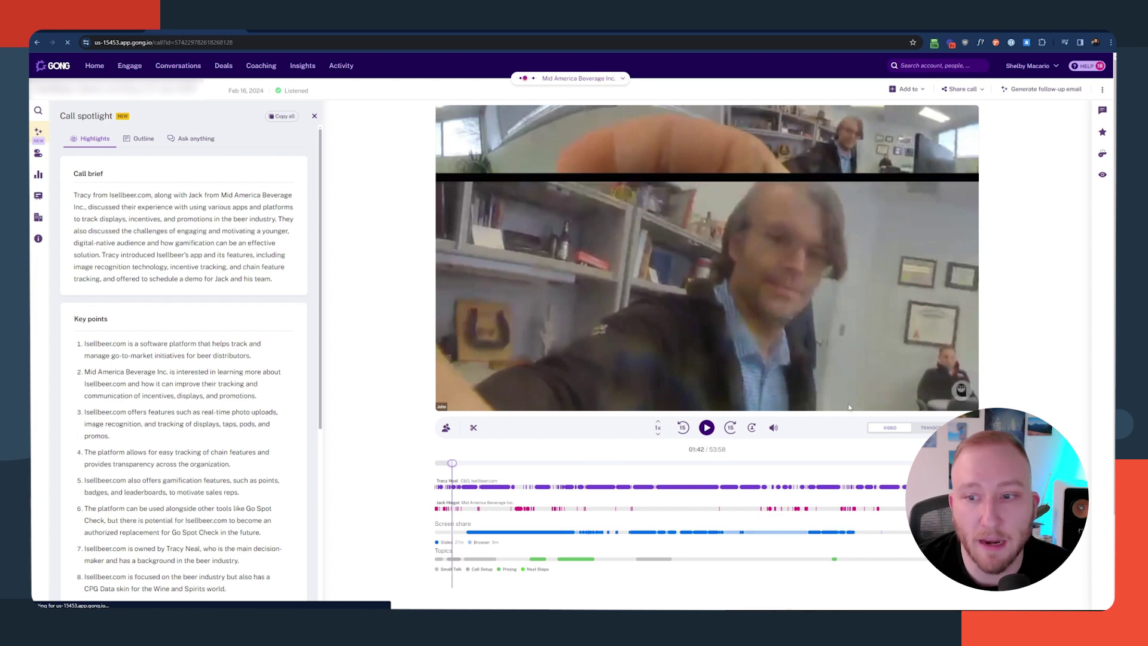
pyautogui.click(927, 428)
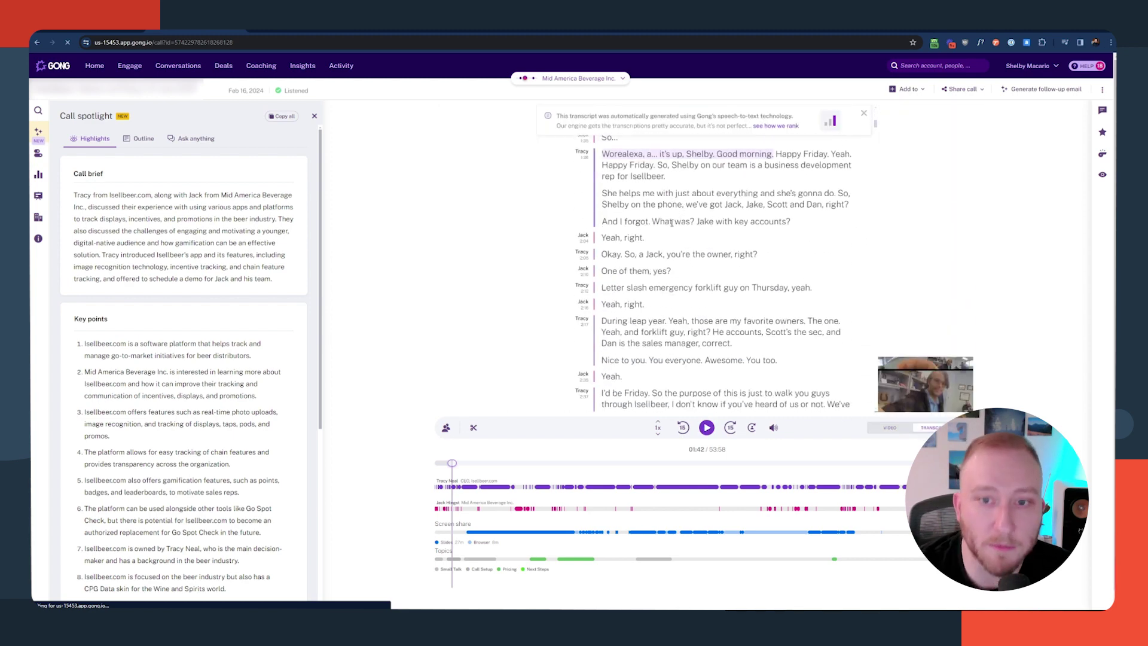
pyautogui.scroll(-15, 671, 223)
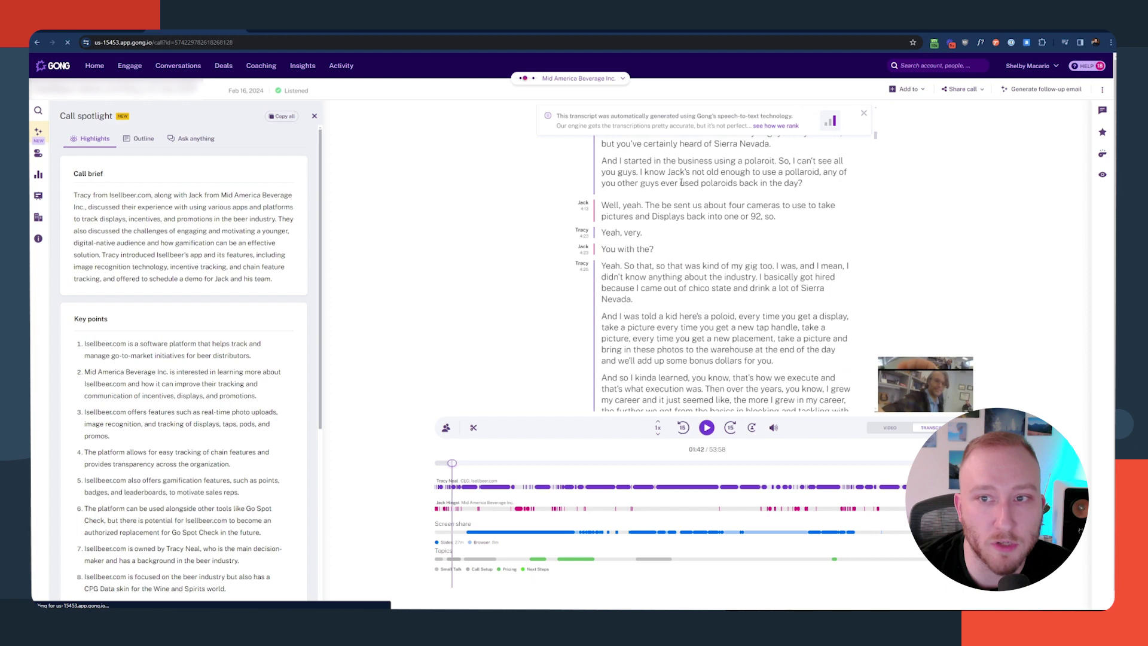
pyautogui.scroll(-3, 681, 183)
pyautogui.click(863, 113)
pyautogui.scroll(10, 715, 267)
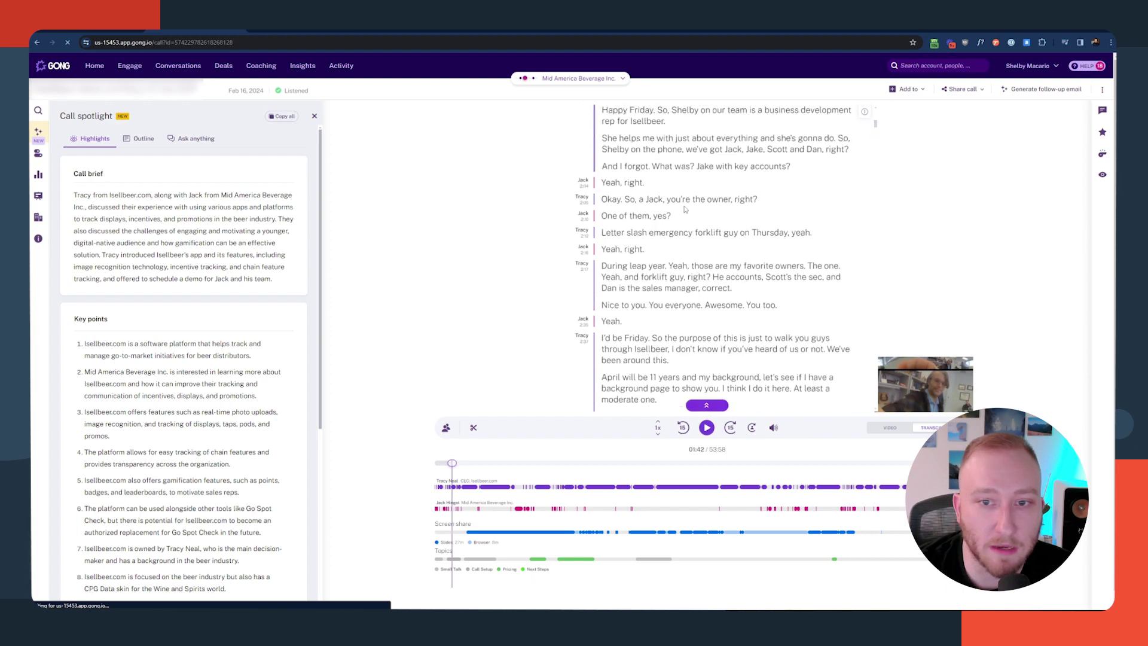
pyautogui.scroll(-6, 715, 267)
pyautogui.scroll(-5, 715, 268)
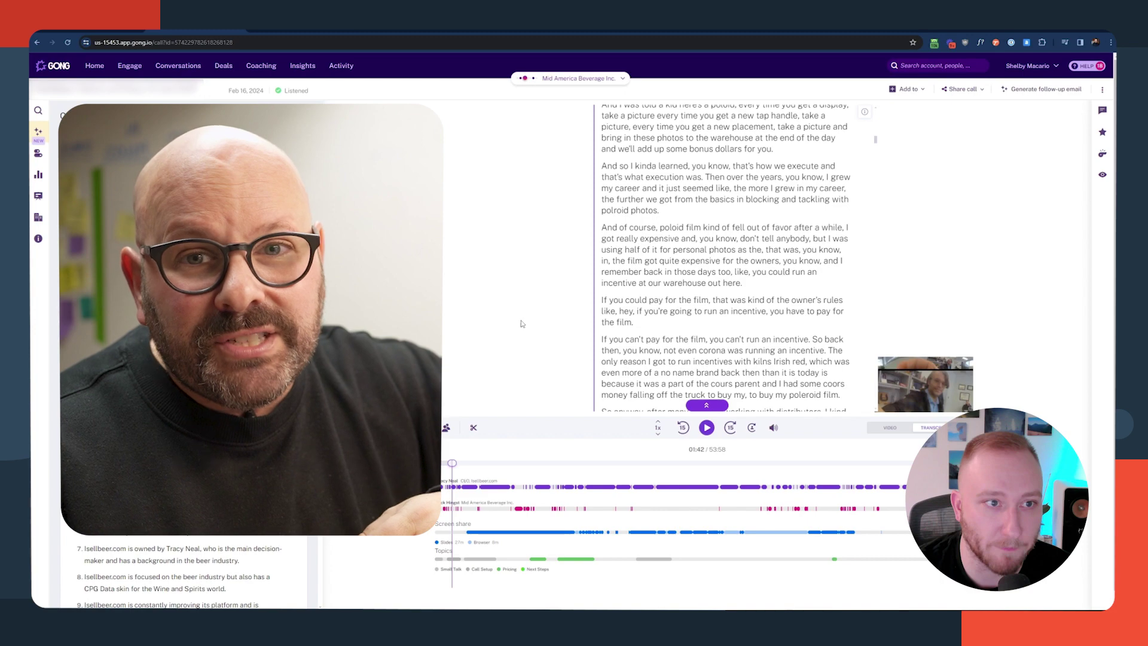
pyautogui.scroll(15, 598, 314)
pyautogui.scroll(-2, 599, 315)
pyautogui.scroll(2, 599, 314)
pyautogui.moveTo(43, 166)
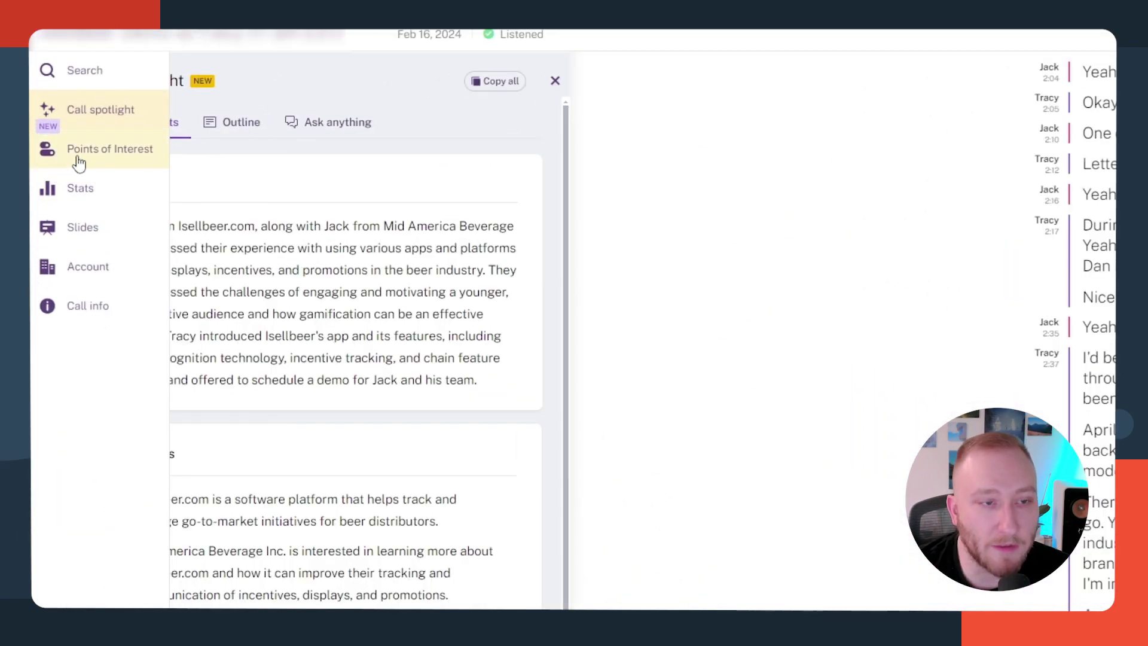
# - Check the call's points of interest and linked deal, then open the Mid America Beverage account
pyautogui.click(77, 156)
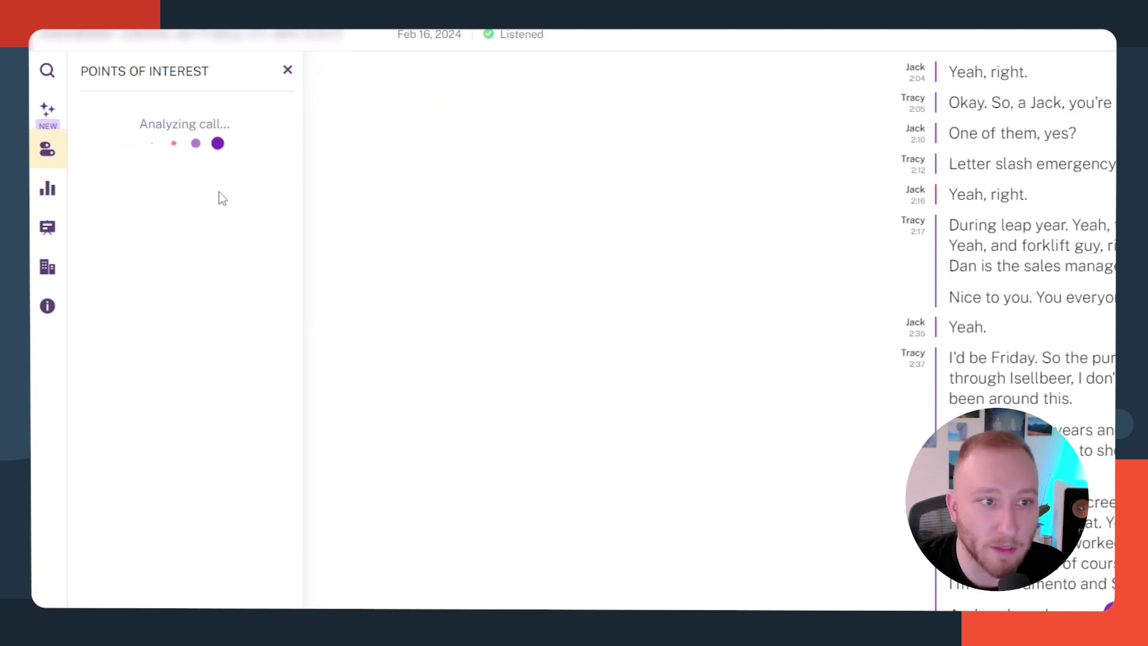
pyautogui.moveTo(56, 189)
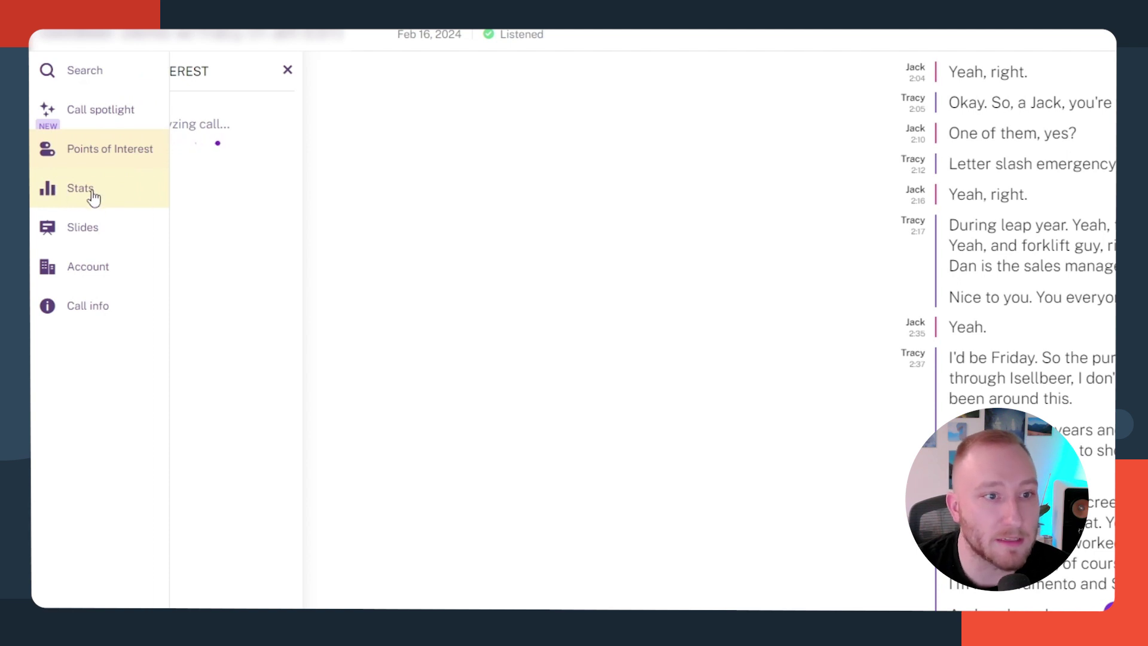
pyautogui.click(108, 261)
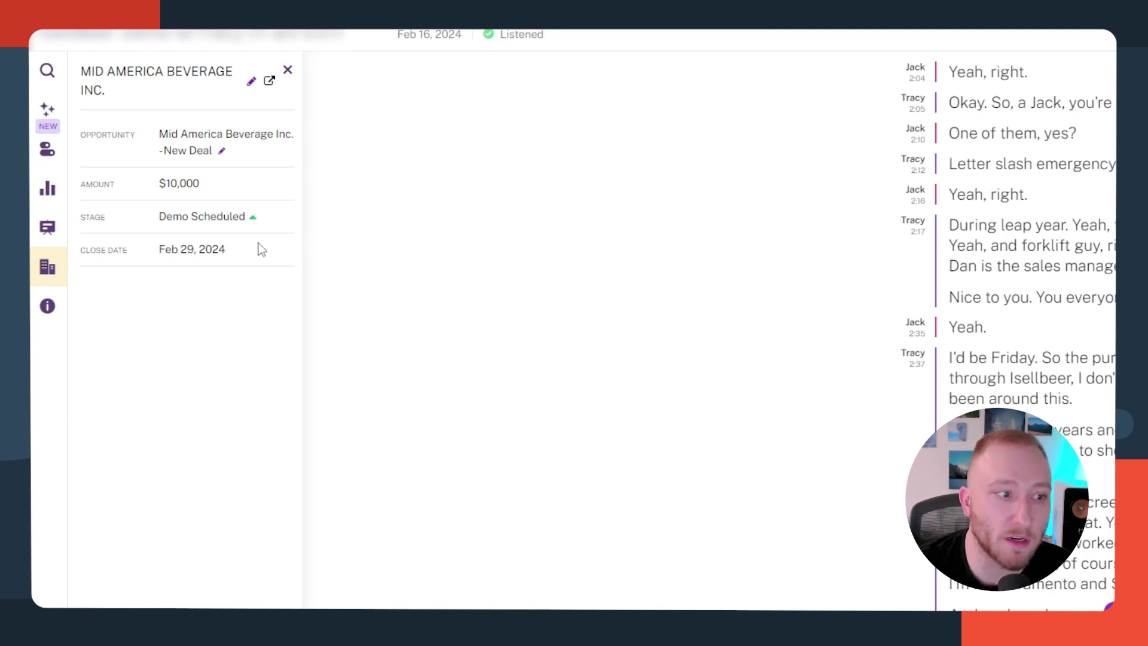
pyautogui.click(270, 83)
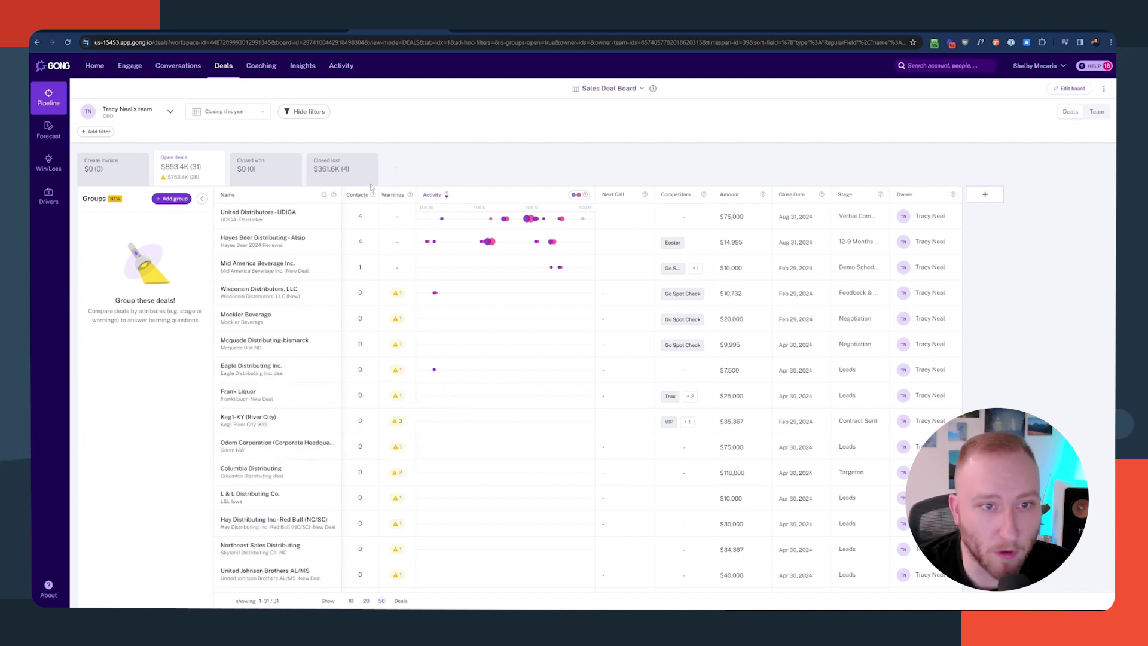
# - Open the United Distributors - UDIGA deal side panel and scroll through its email activity timeline
pyautogui.click(292, 219)
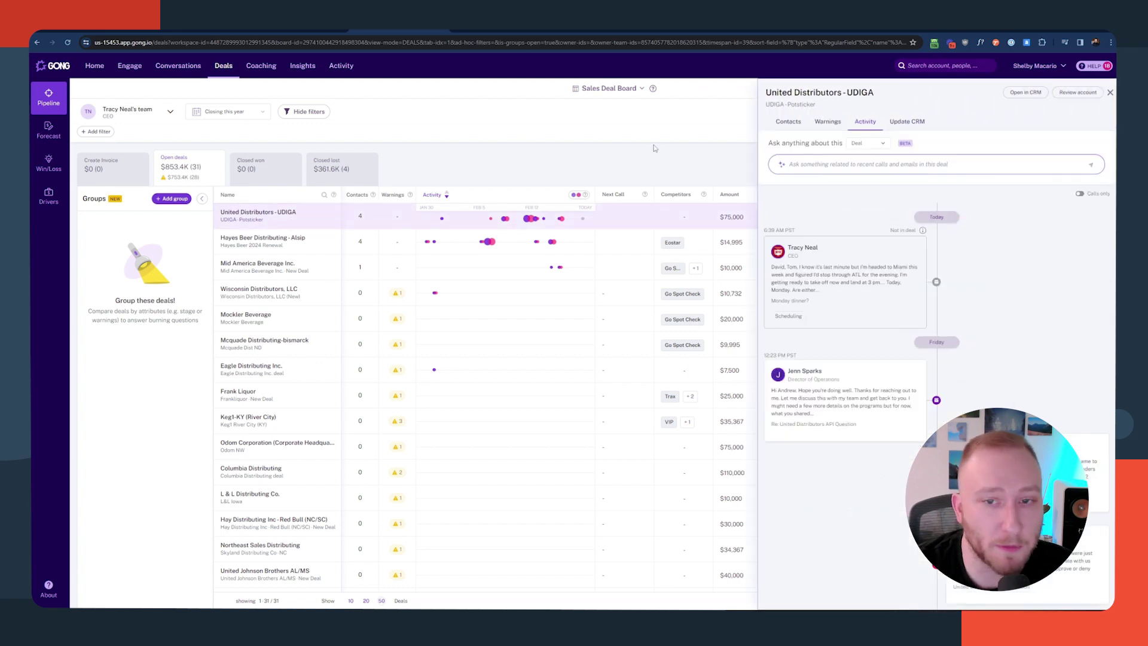
pyautogui.moveTo(576, 195)
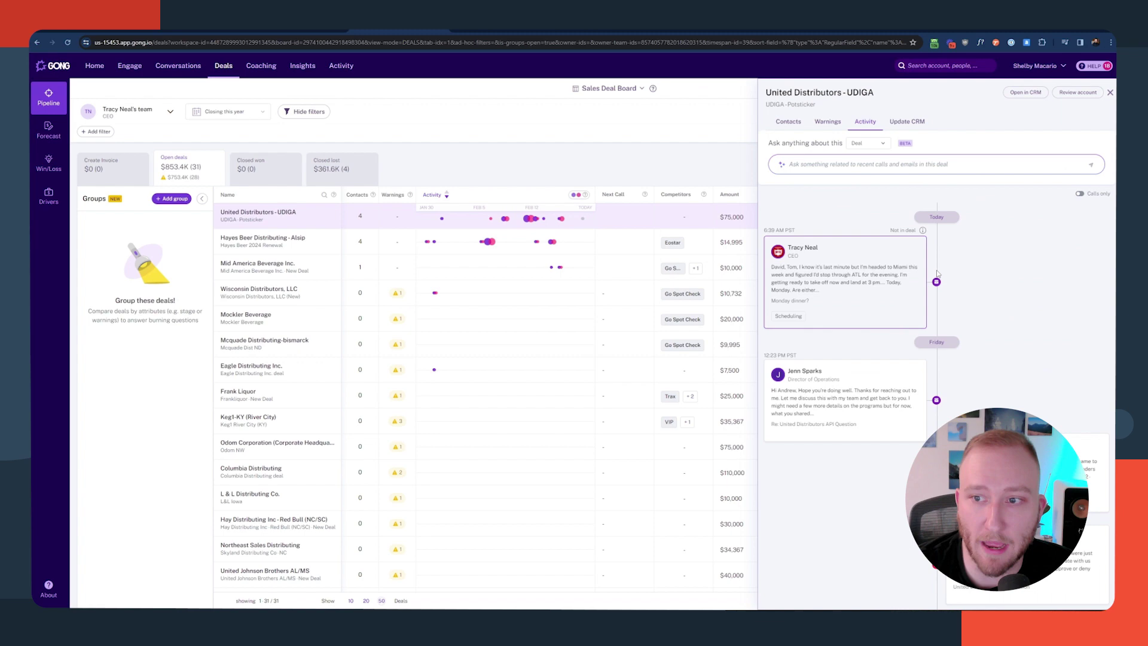
pyautogui.scroll(-2, 940, 281)
pyautogui.scroll(-7, 937, 291)
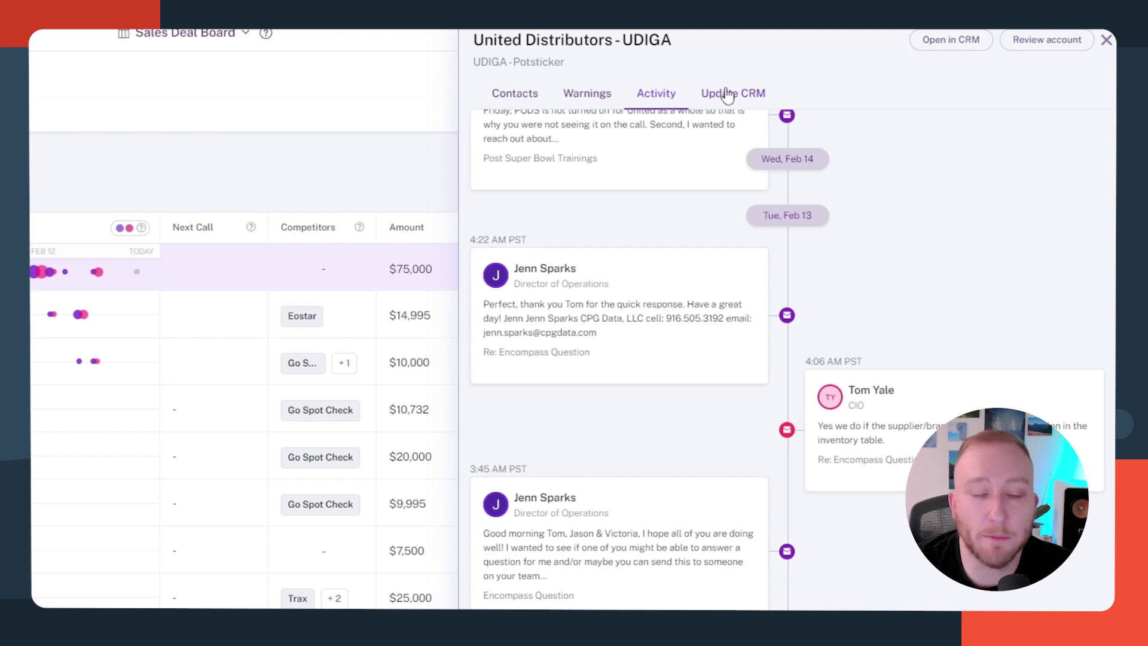
# - Change the UDIGA - Potsticker Amount from $75,001 to $75,000, then open the deal in HubSpot
pyautogui.click(727, 95)
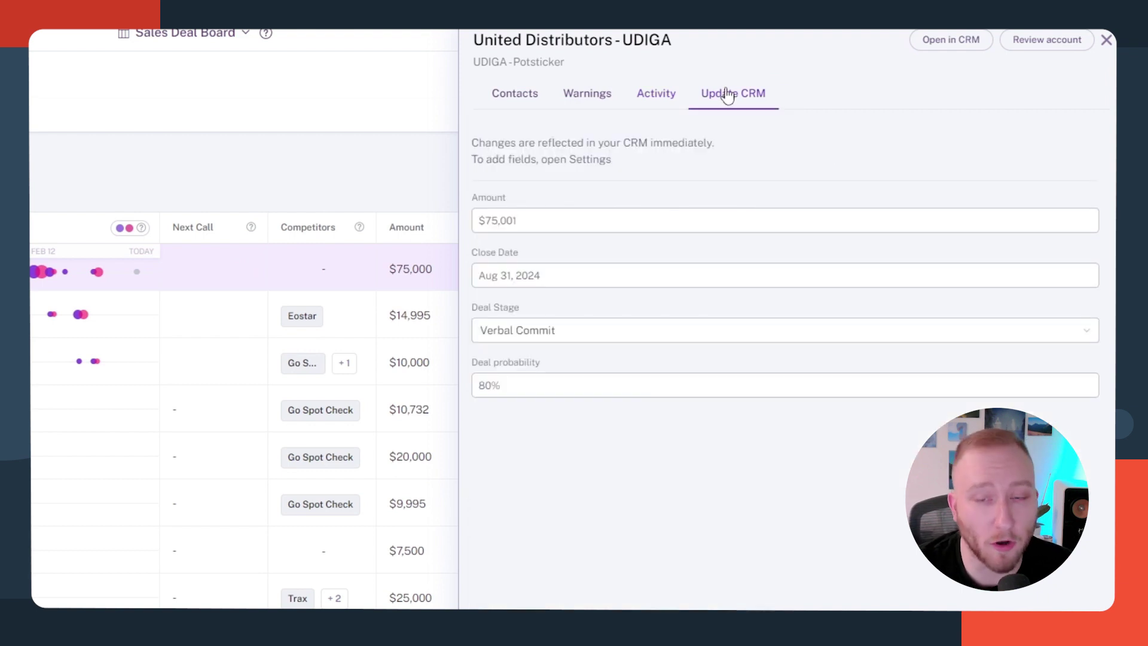
pyautogui.click(526, 223)
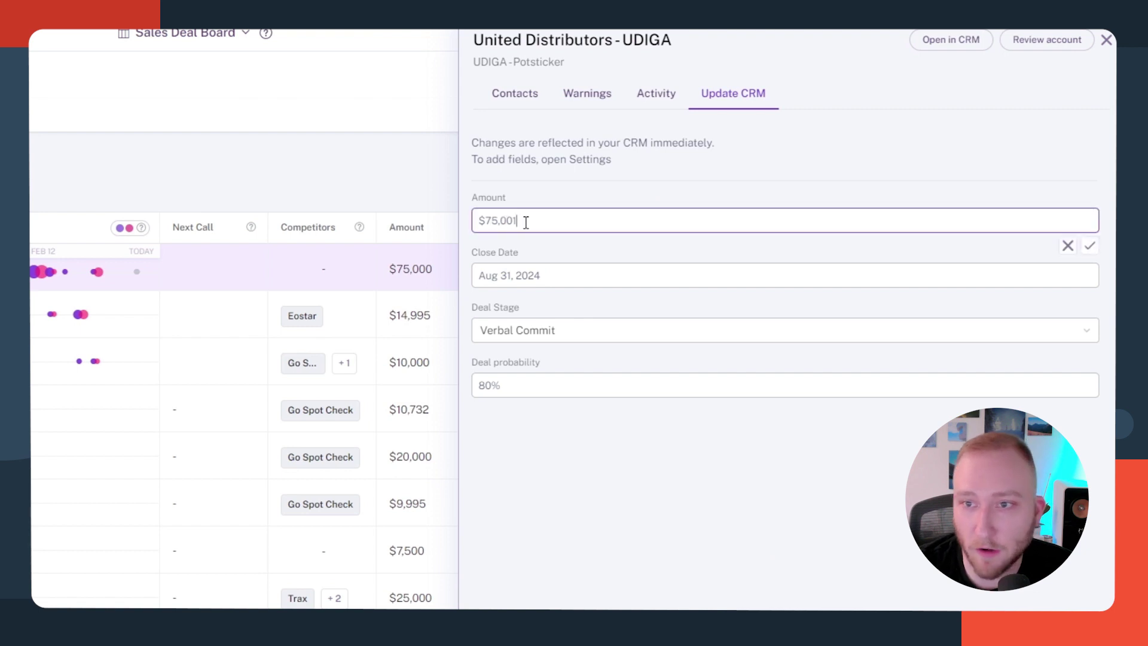
pyautogui.doubleClick(525, 223)
pyautogui.write('75,000')
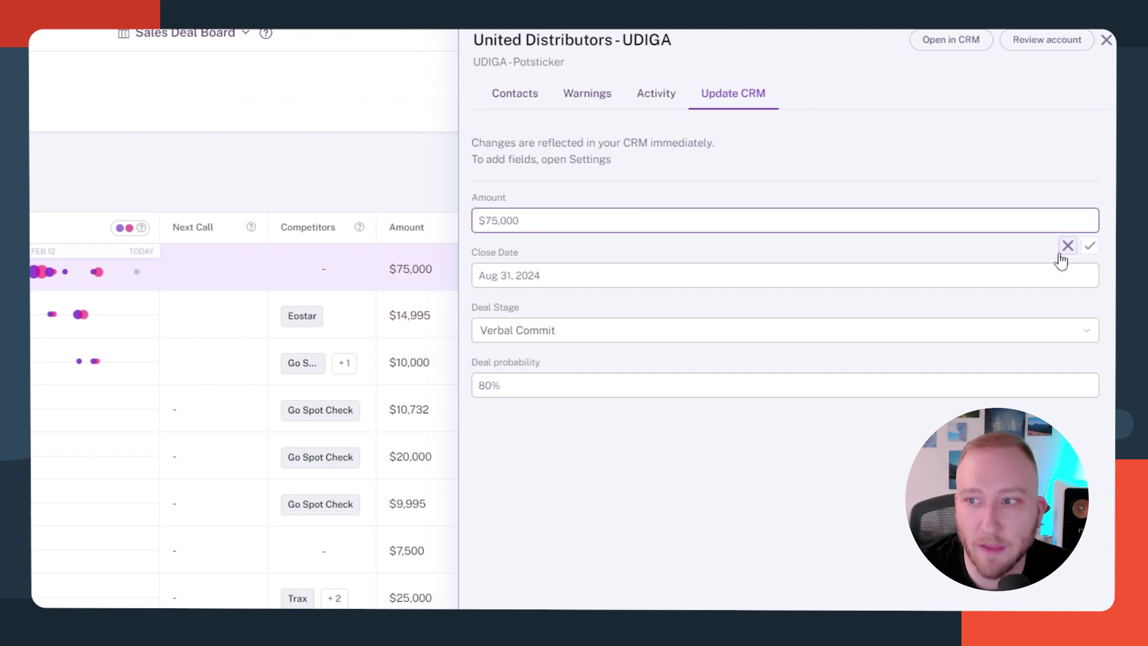
pyautogui.click(1088, 247)
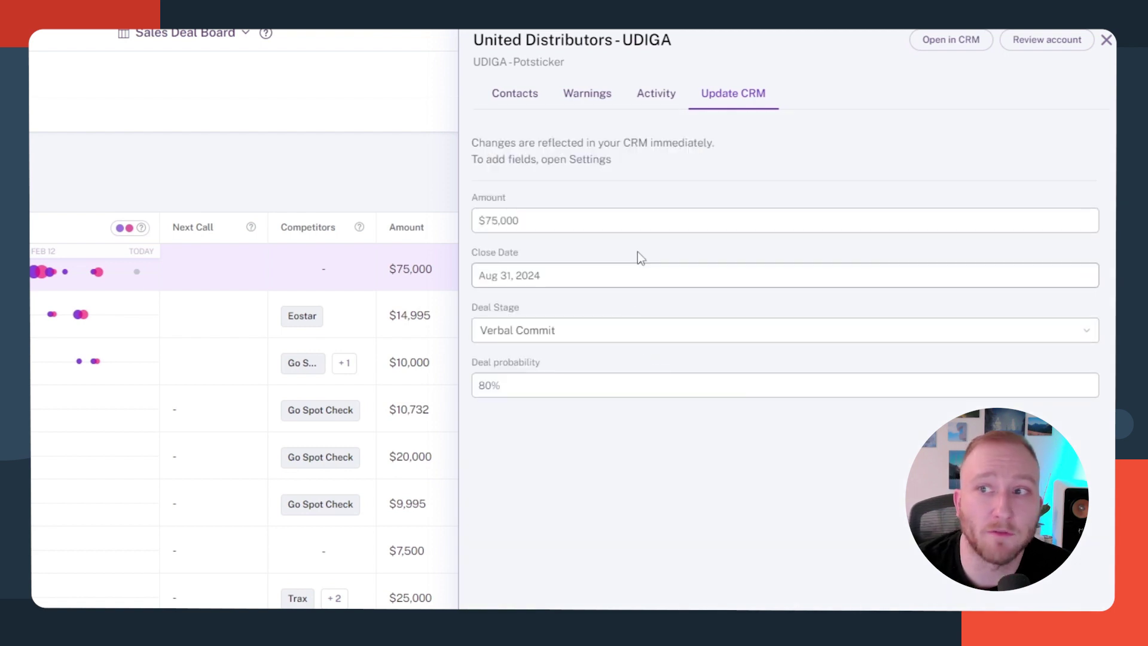
pyautogui.click(949, 41)
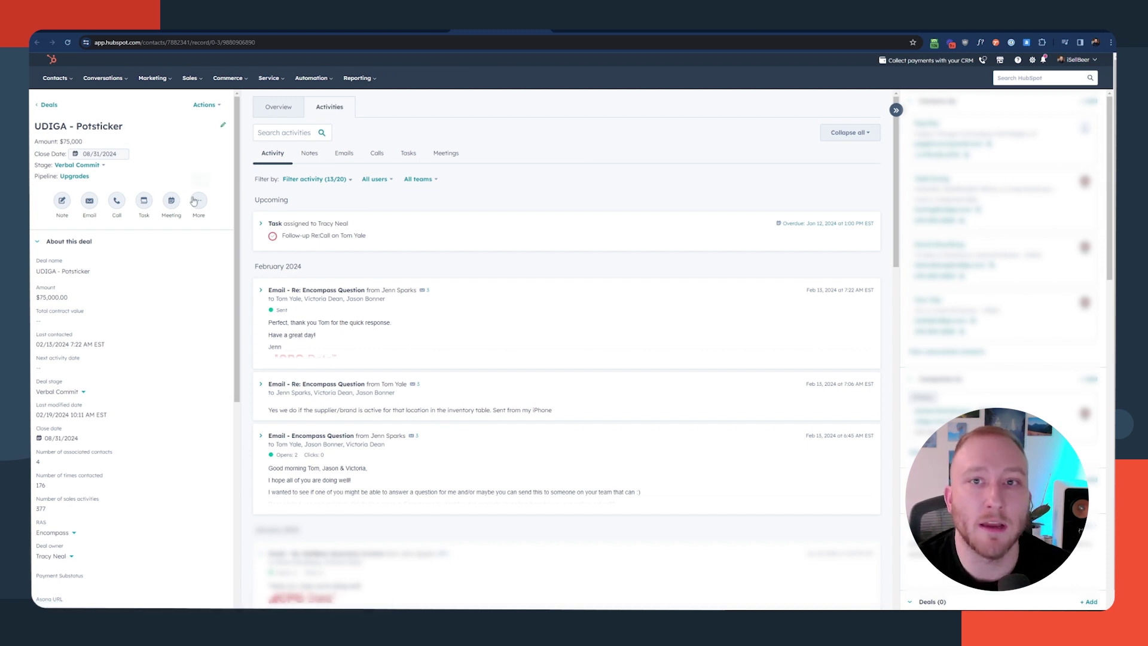
# - Scroll the company activities to the ISellBeer Review & Update meeting and follow its gong.io link
pyautogui.scroll(-1, 1004, 269)
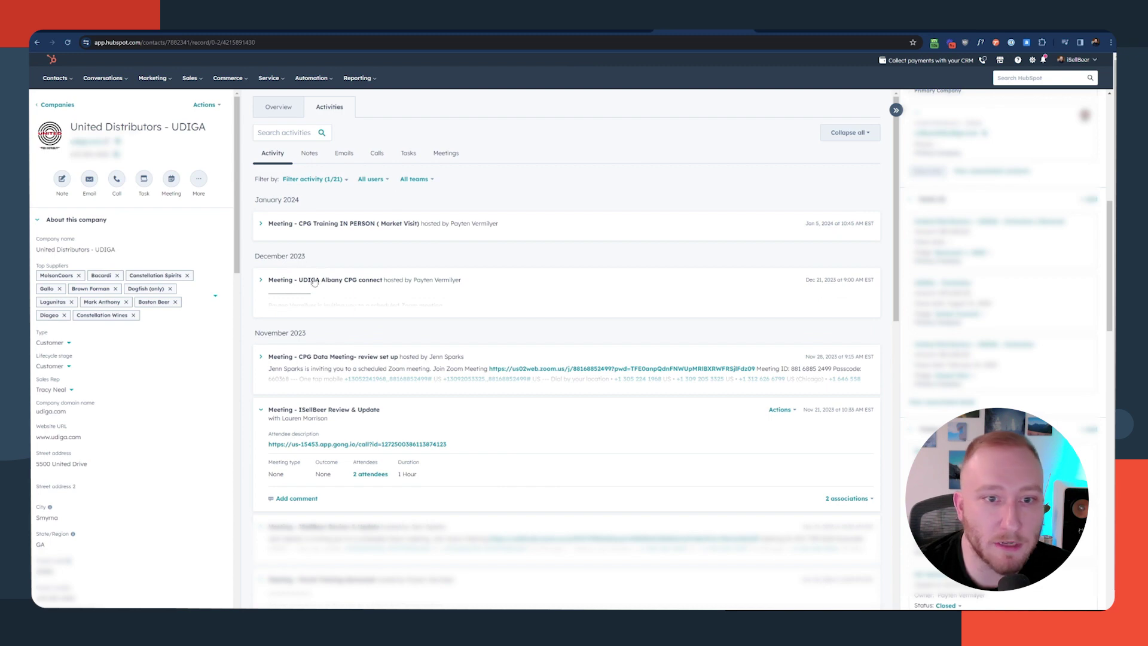
pyautogui.scroll(-3, 459, 389)
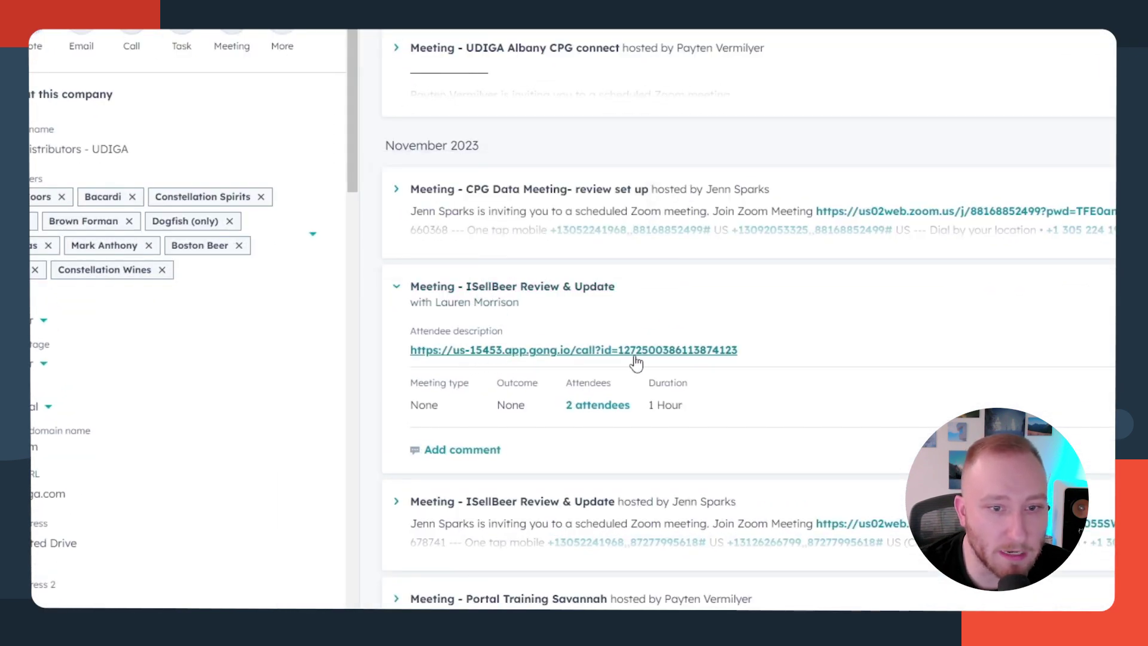
pyautogui.click(559, 353)
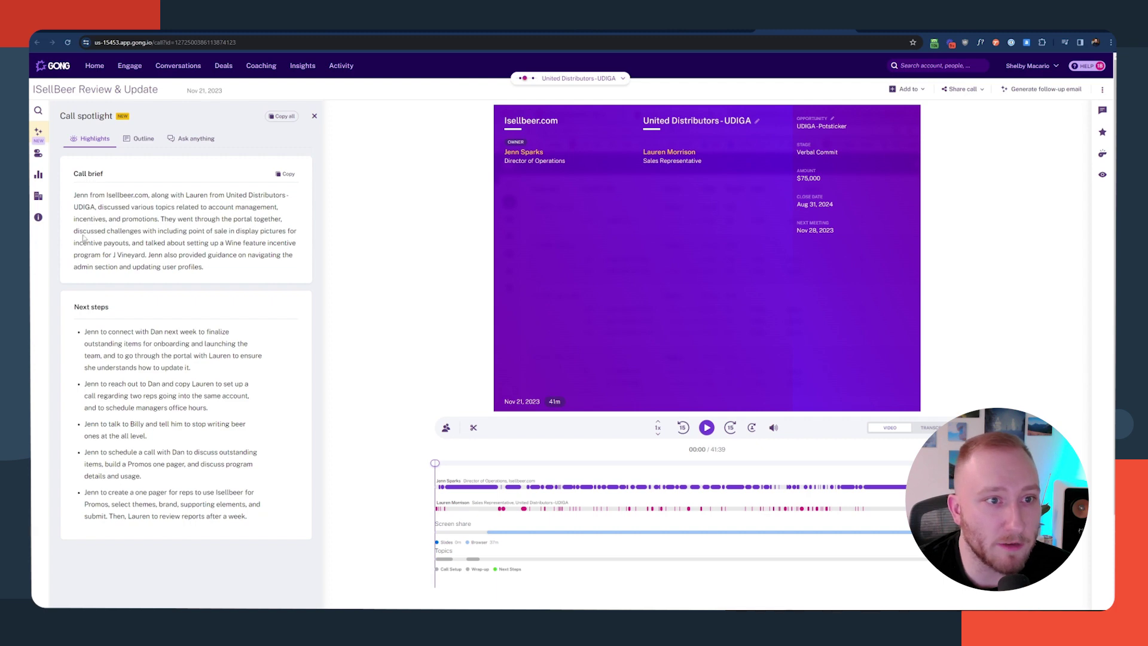
# - Review the ISellBeer Review & Update call outline and account details, then return to Deals
pyautogui.click(141, 140)
pyautogui.scroll(-5, 218, 515)
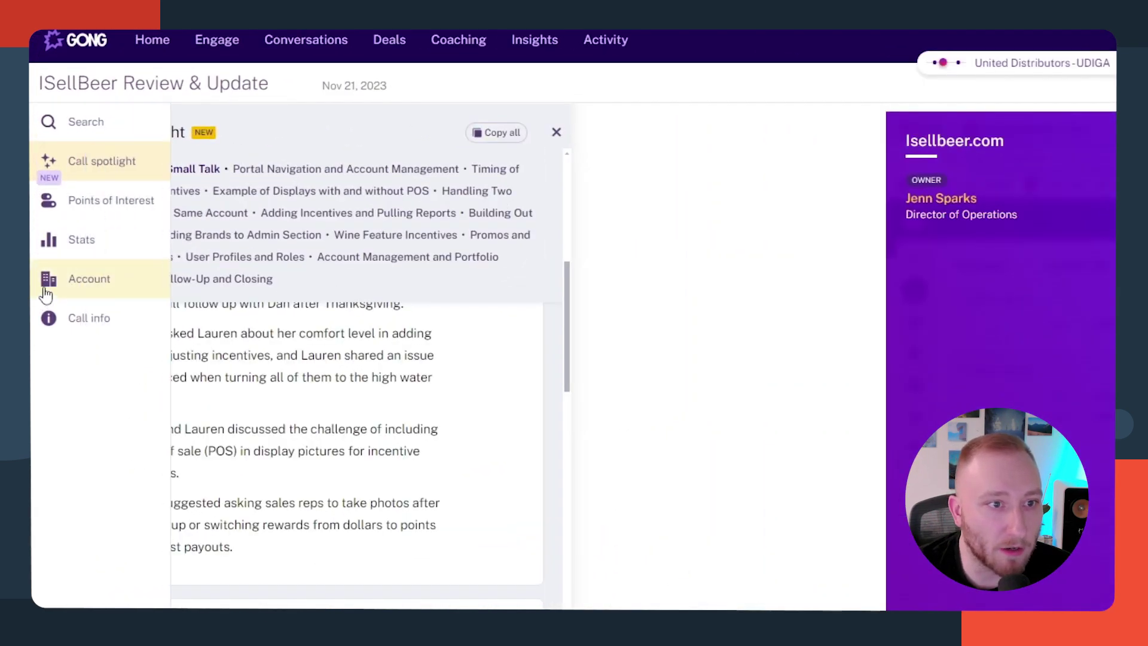
pyautogui.click(57, 201)
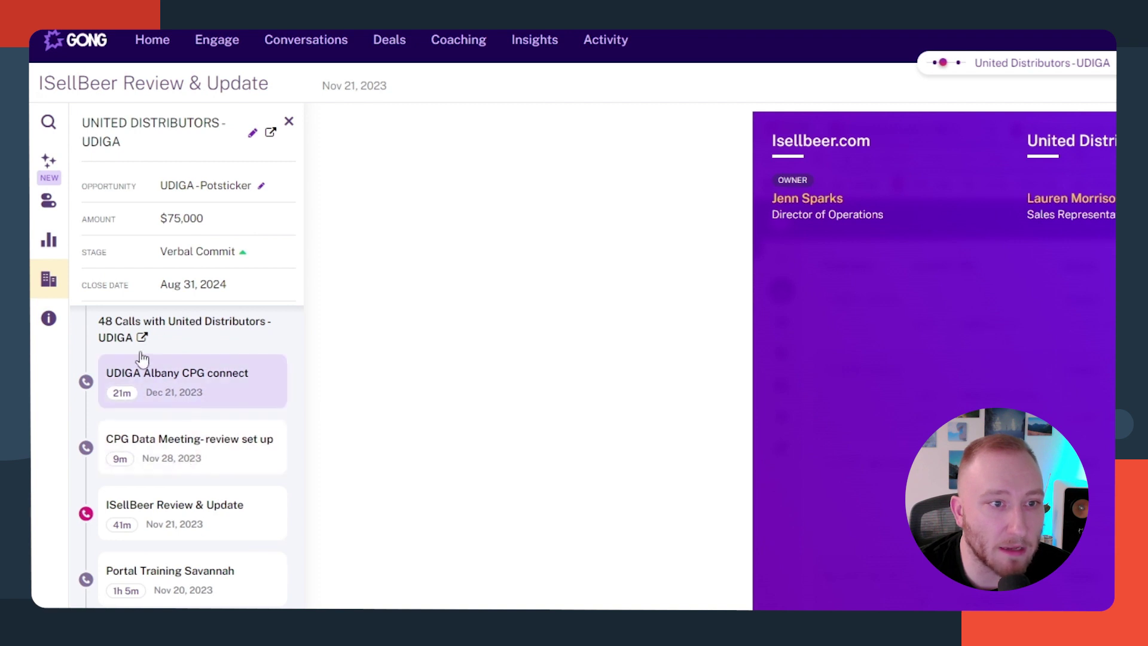
pyautogui.click(390, 41)
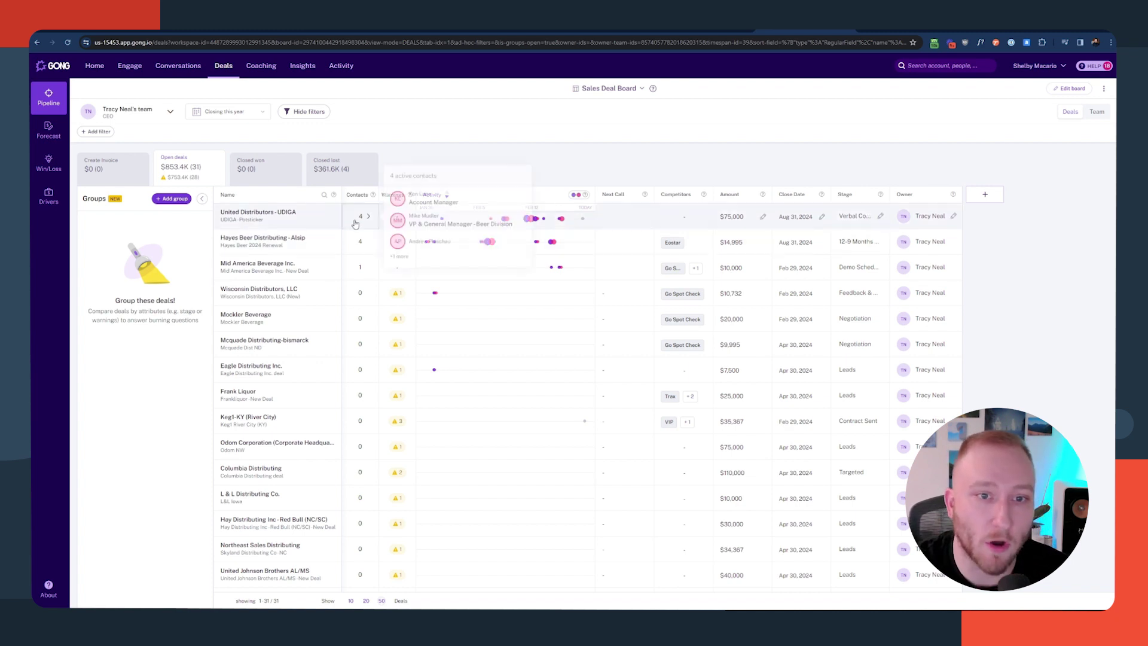
# - Reopen the United Distributors - UDIGA deal panel to check its CRM fields, then close it
pyautogui.click(395, 217)
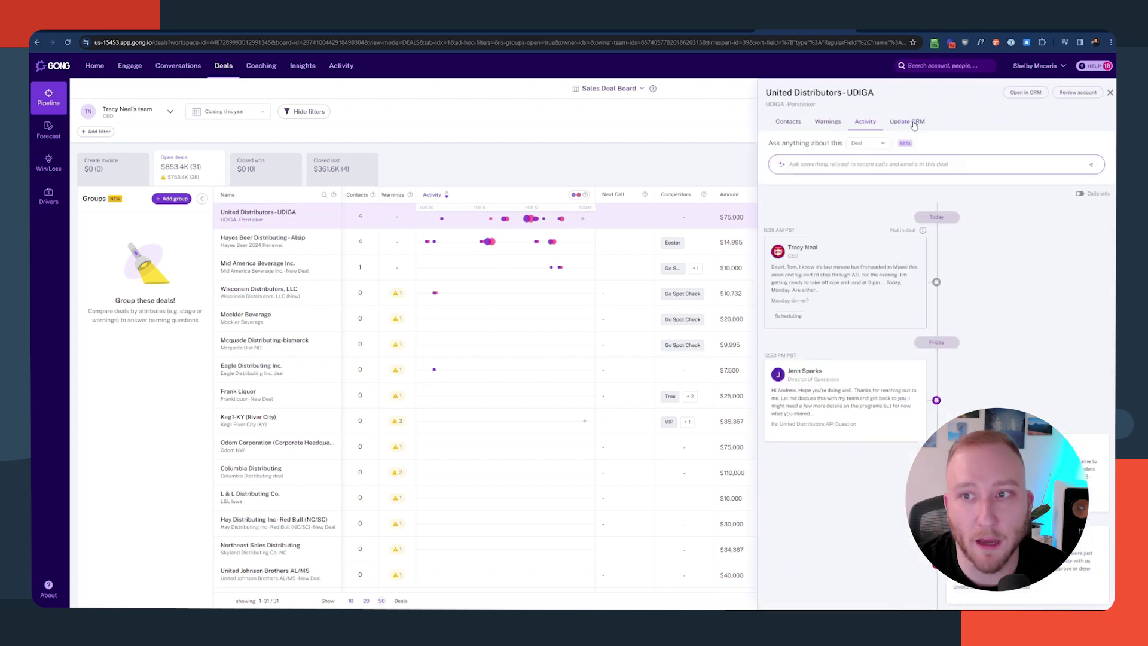
pyautogui.click(907, 122)
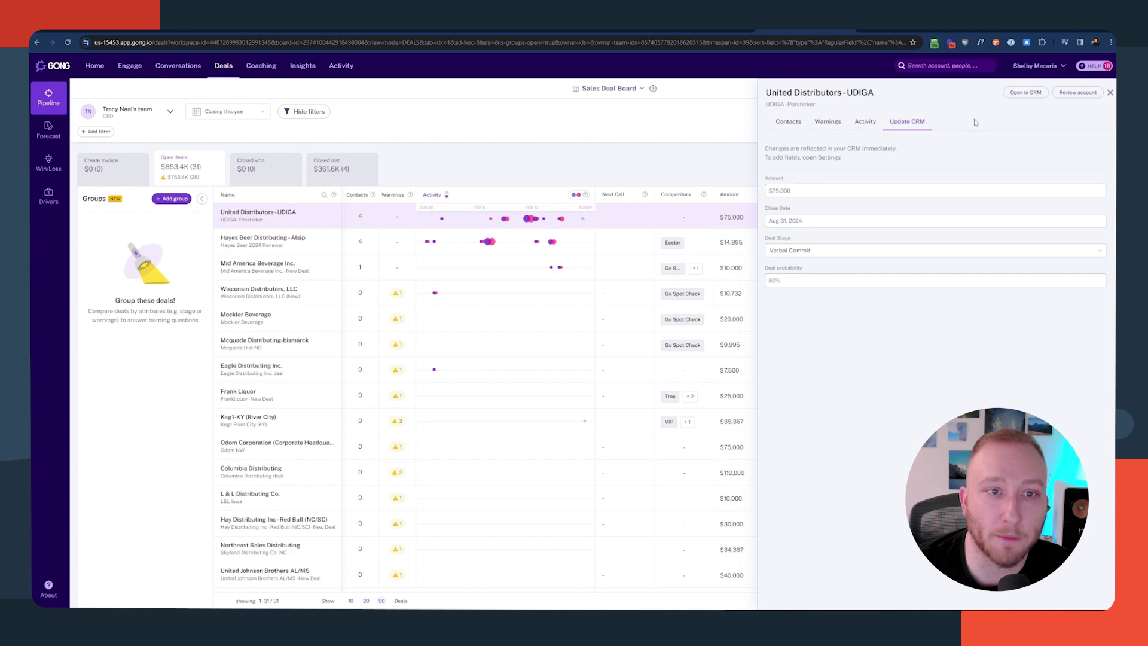
pyautogui.click(1110, 93)
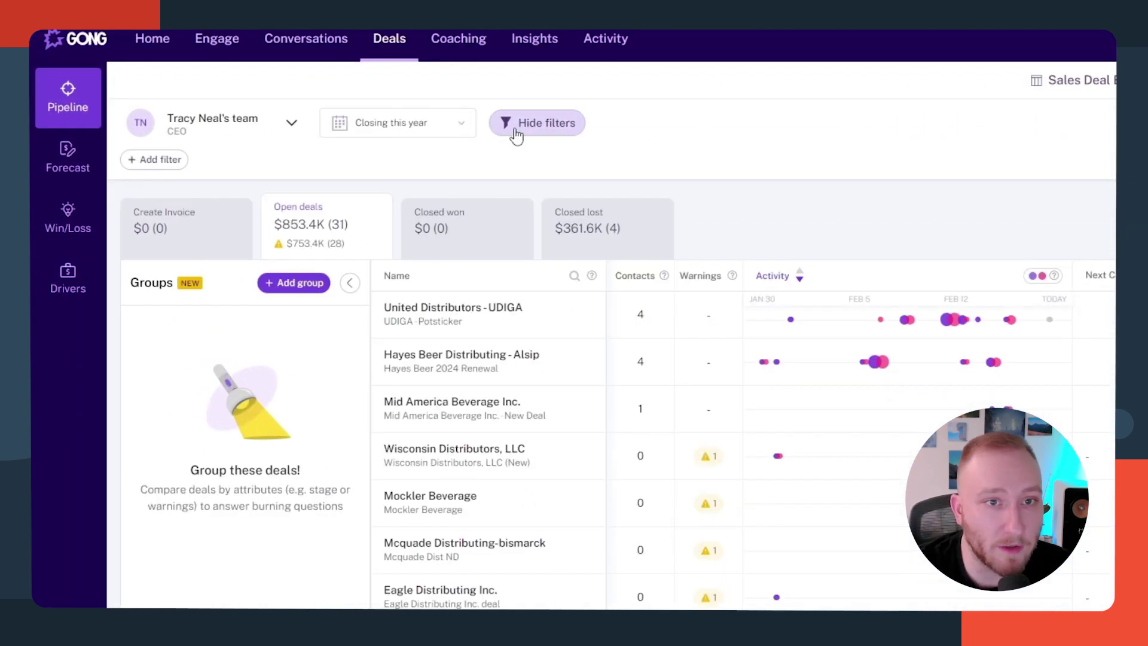
# - Browse the close-date ranges and filter fields, then switch the board to the 4 Closed lost deals
pyautogui.click(457, 123)
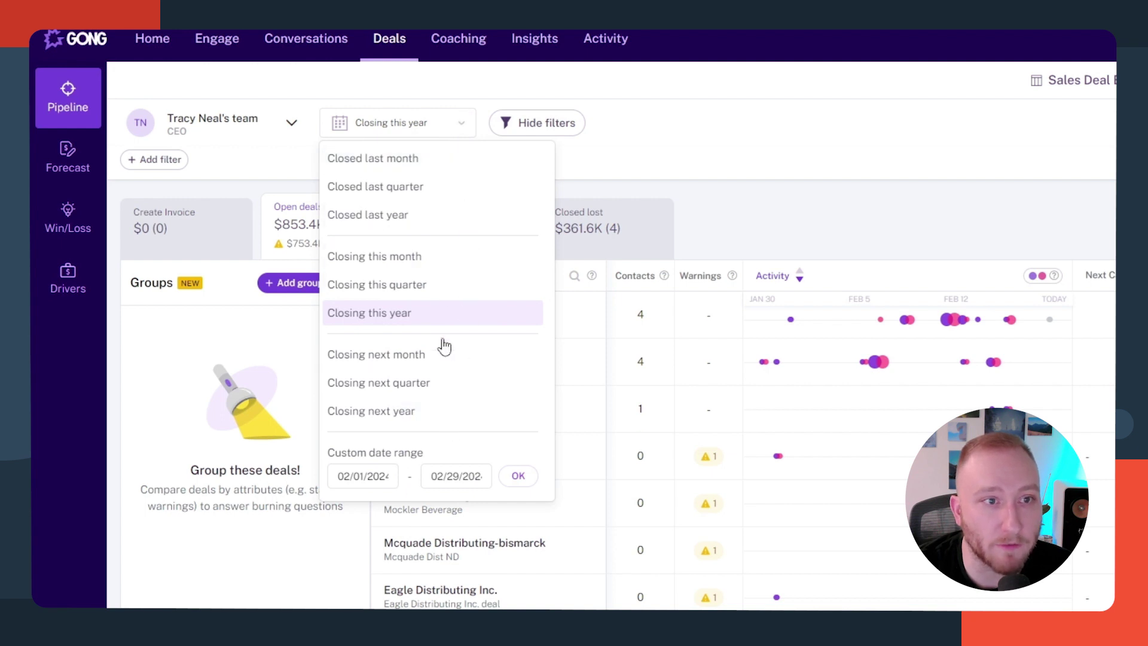
pyautogui.click(641, 138)
pyautogui.click(154, 159)
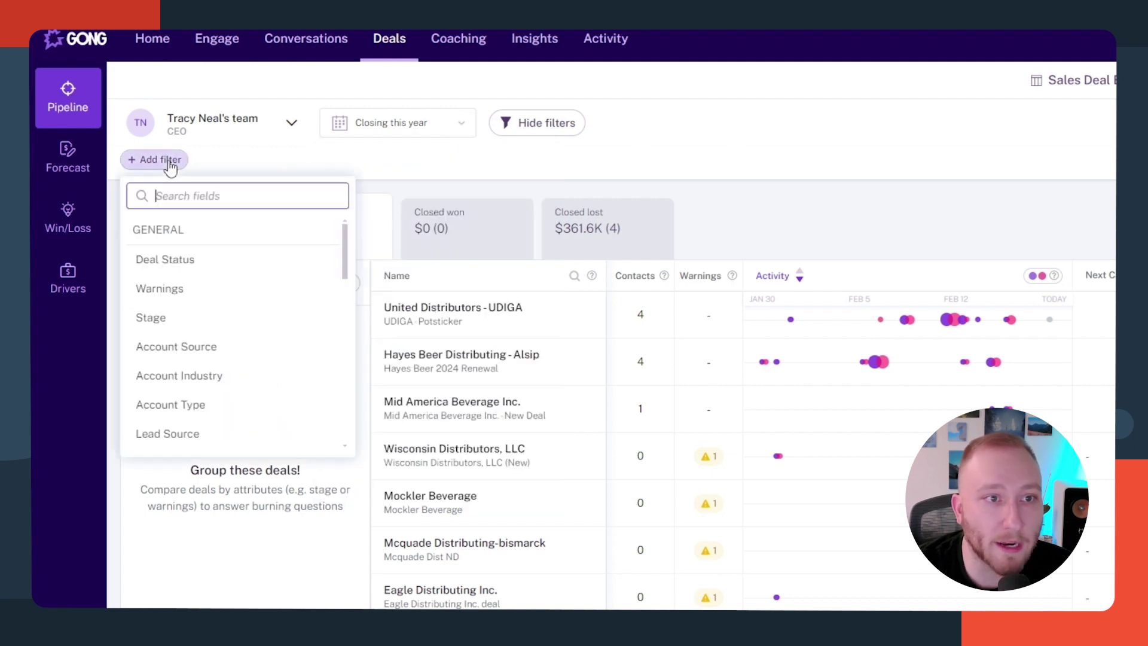
pyautogui.scroll(-5, 239, 293)
pyautogui.scroll(-2, 254, 299)
pyautogui.scroll(10, 256, 311)
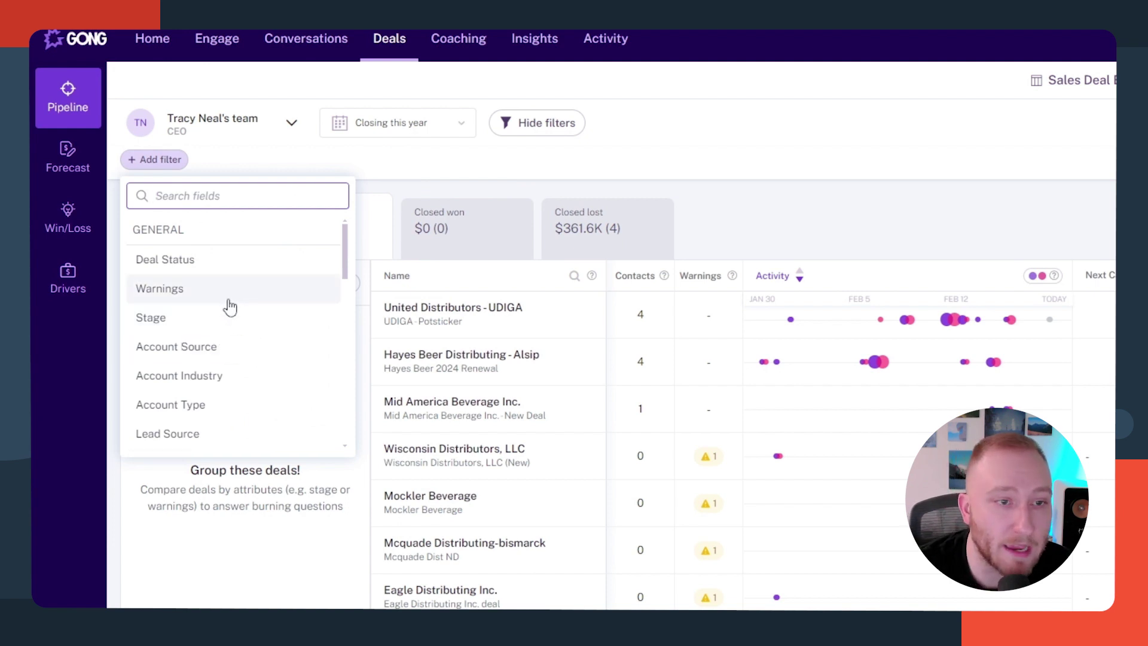
pyautogui.click(923, 143)
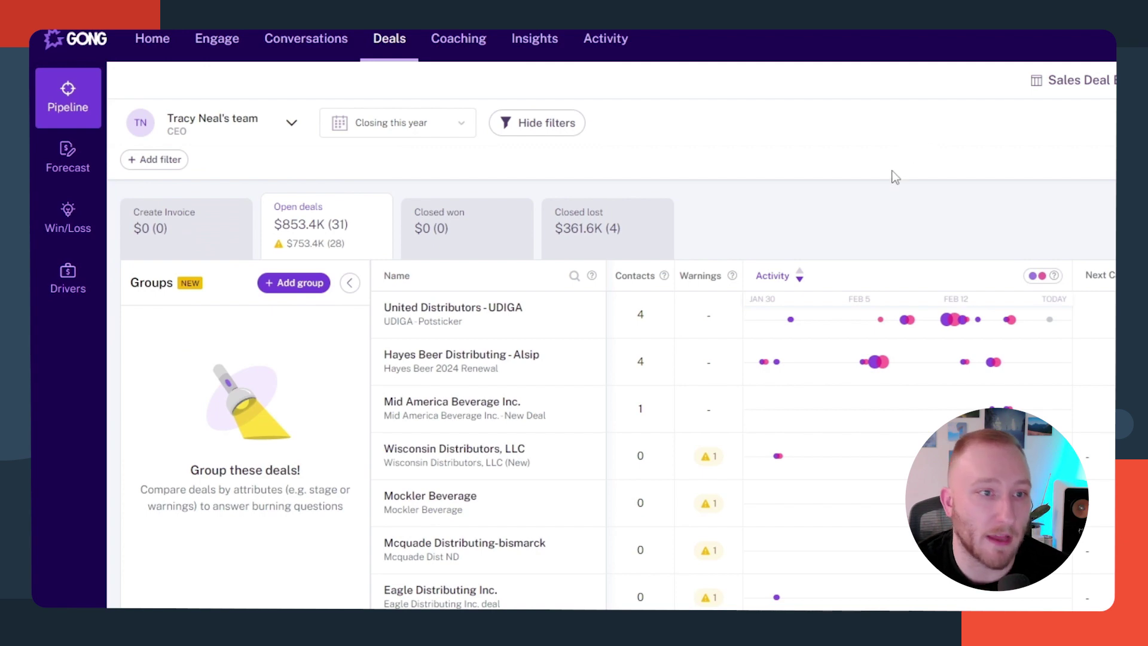
pyautogui.click(609, 233)
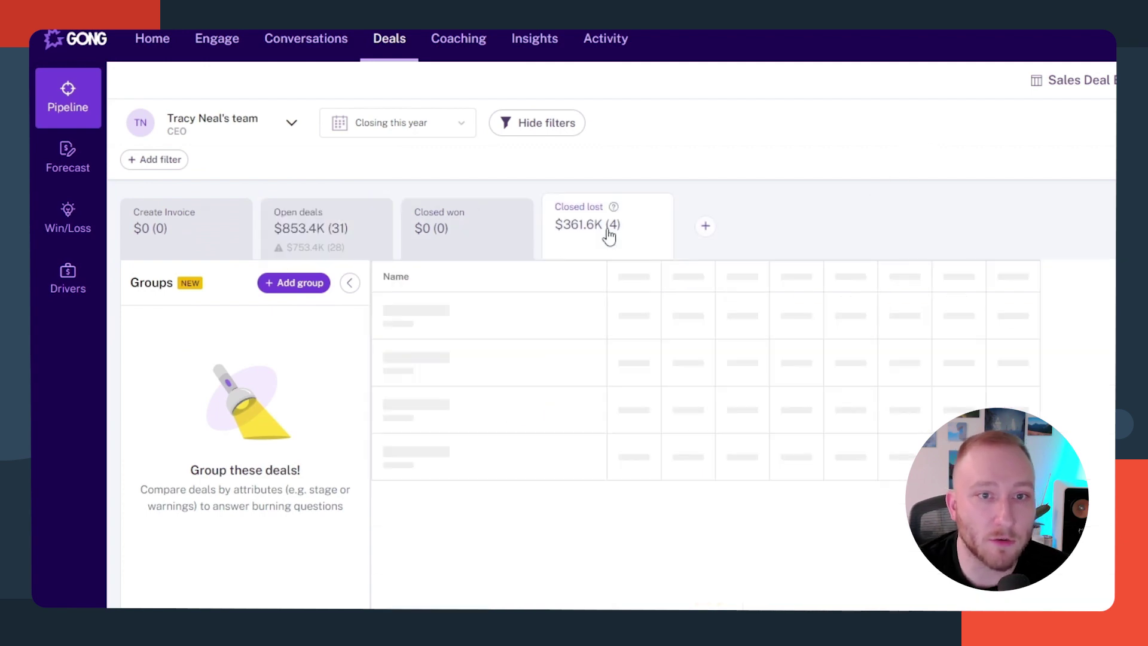